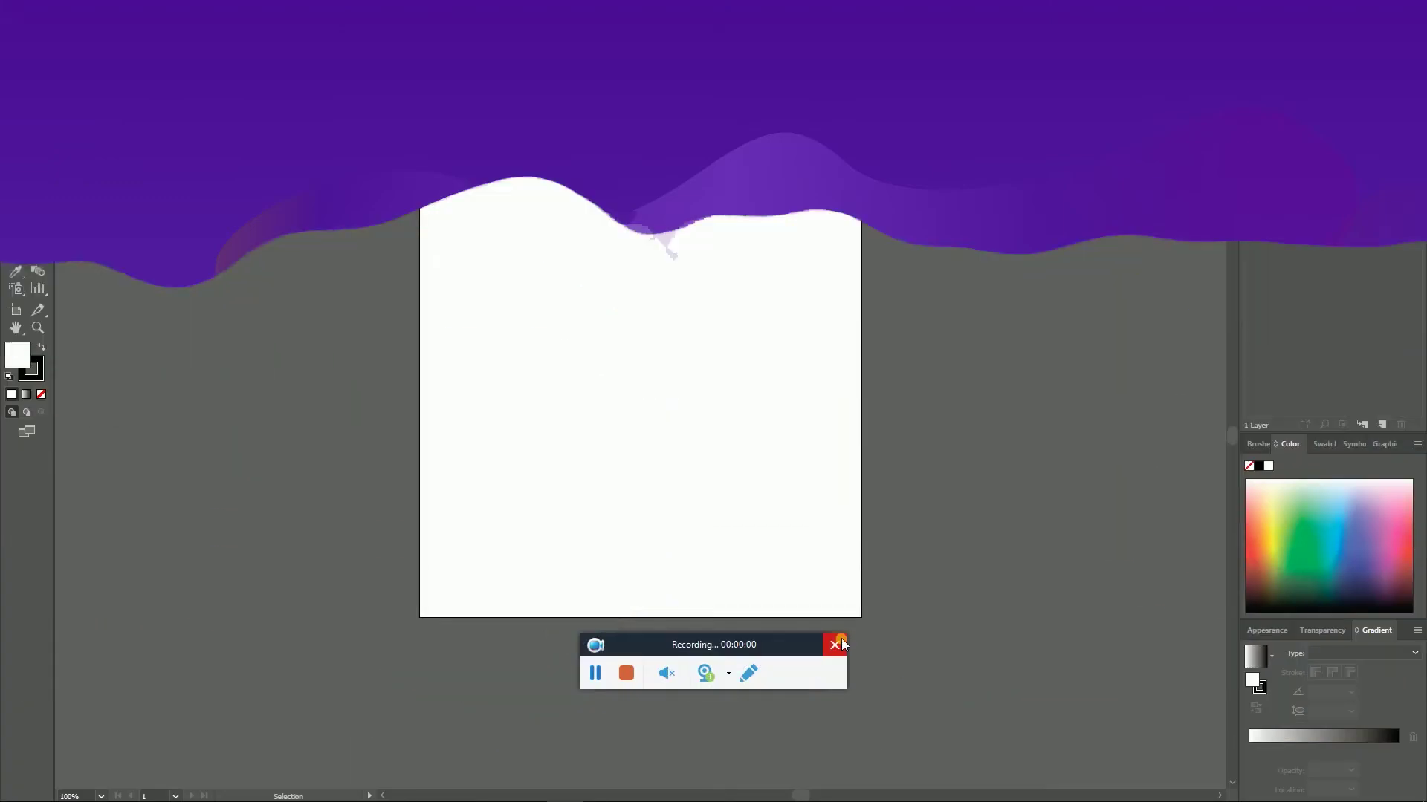
Switch to the Untitled-2 document showing the two example column charts.
click(836, 644)
click(287, 65)
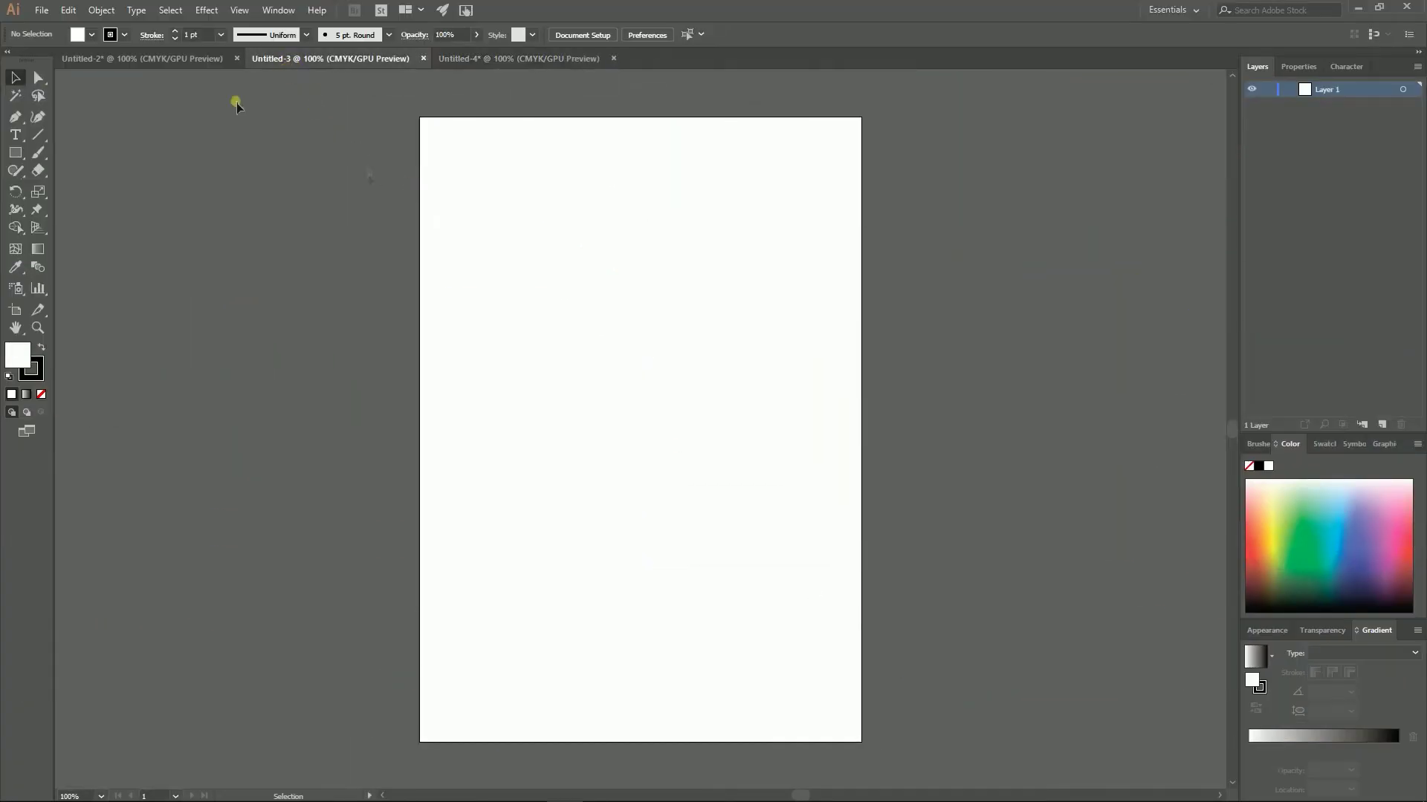
click(114, 58)
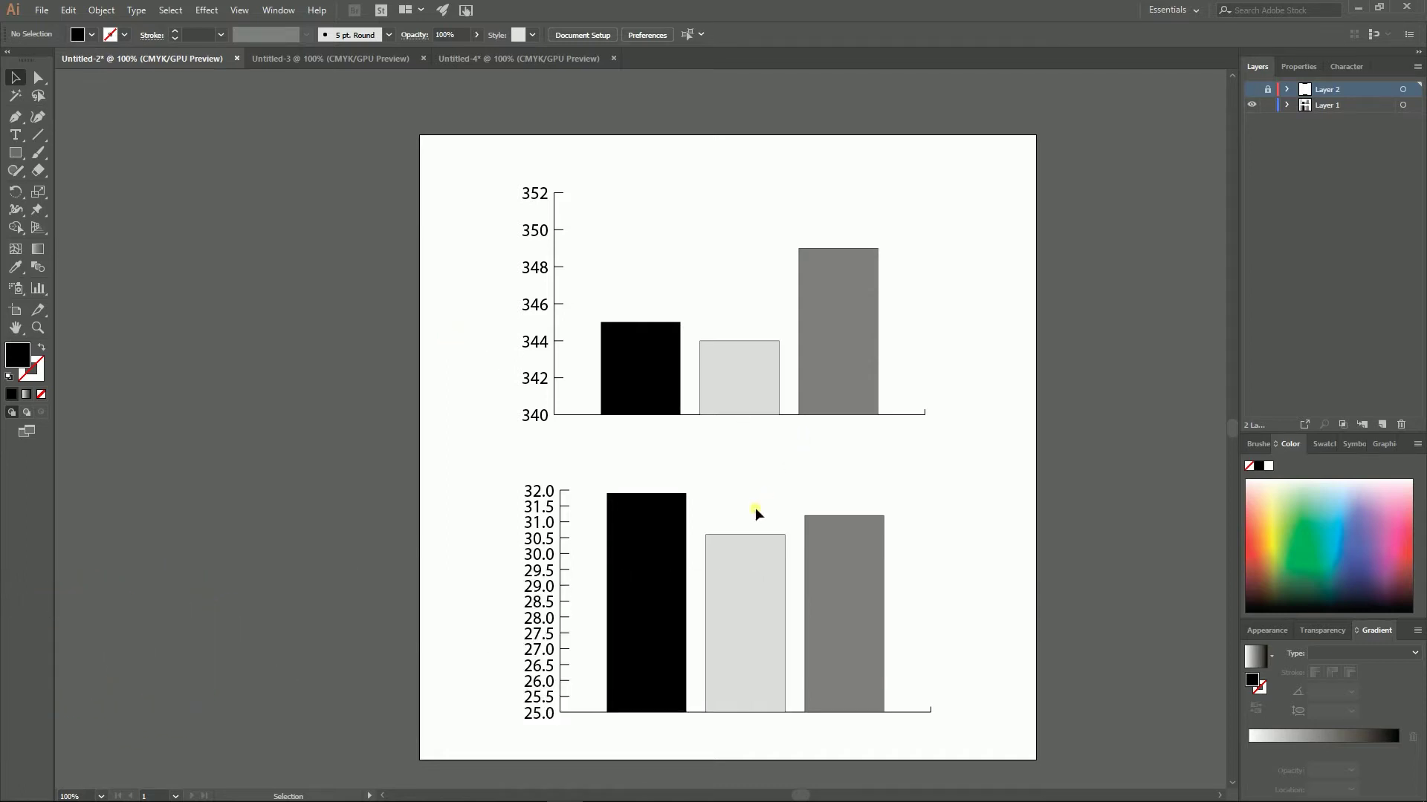
Place a 500 × 300 pt column graph on the Untitled-3 artboard with the Column Graph Tool.
click(653, 546)
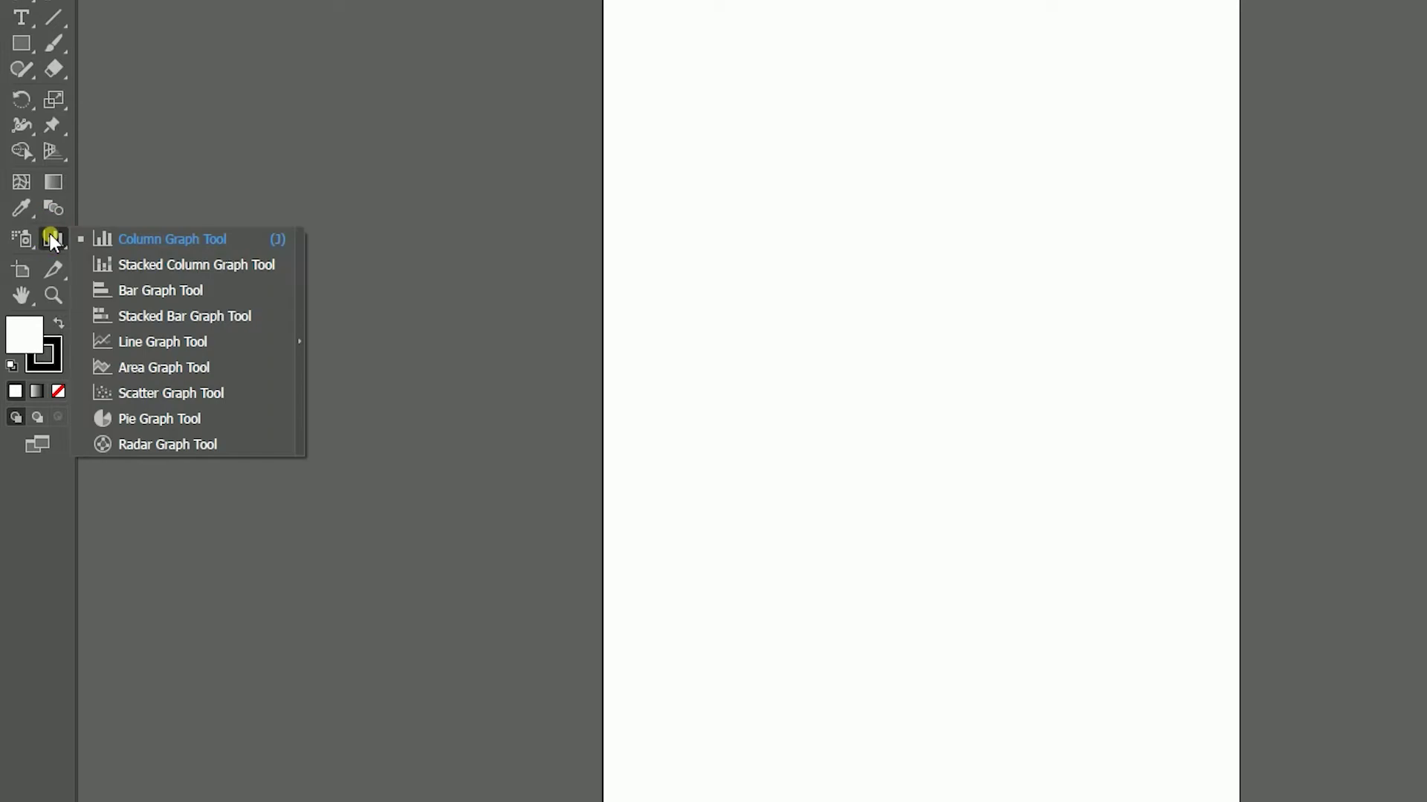
drag(52, 238, 156, 242)
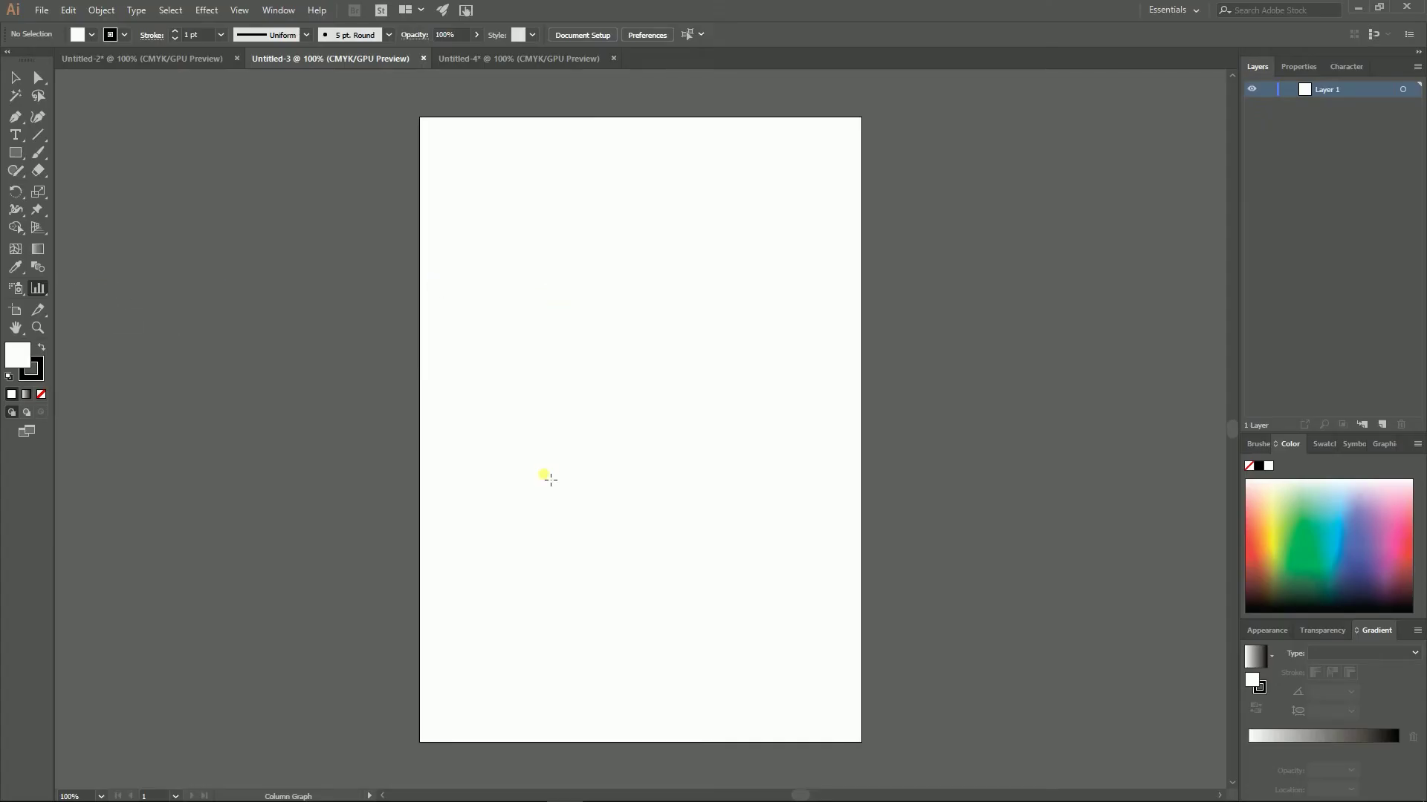
click(569, 345)
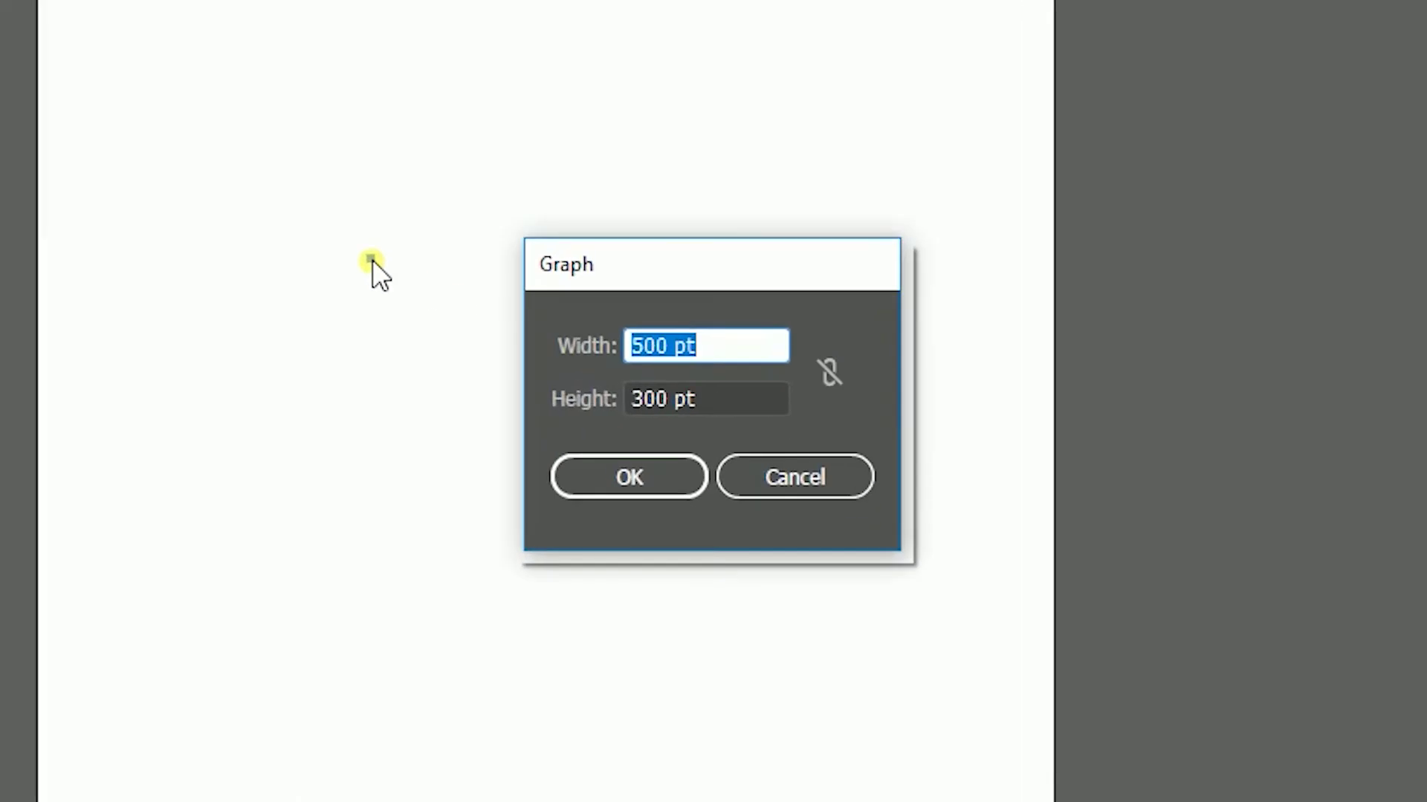
click(740, 351)
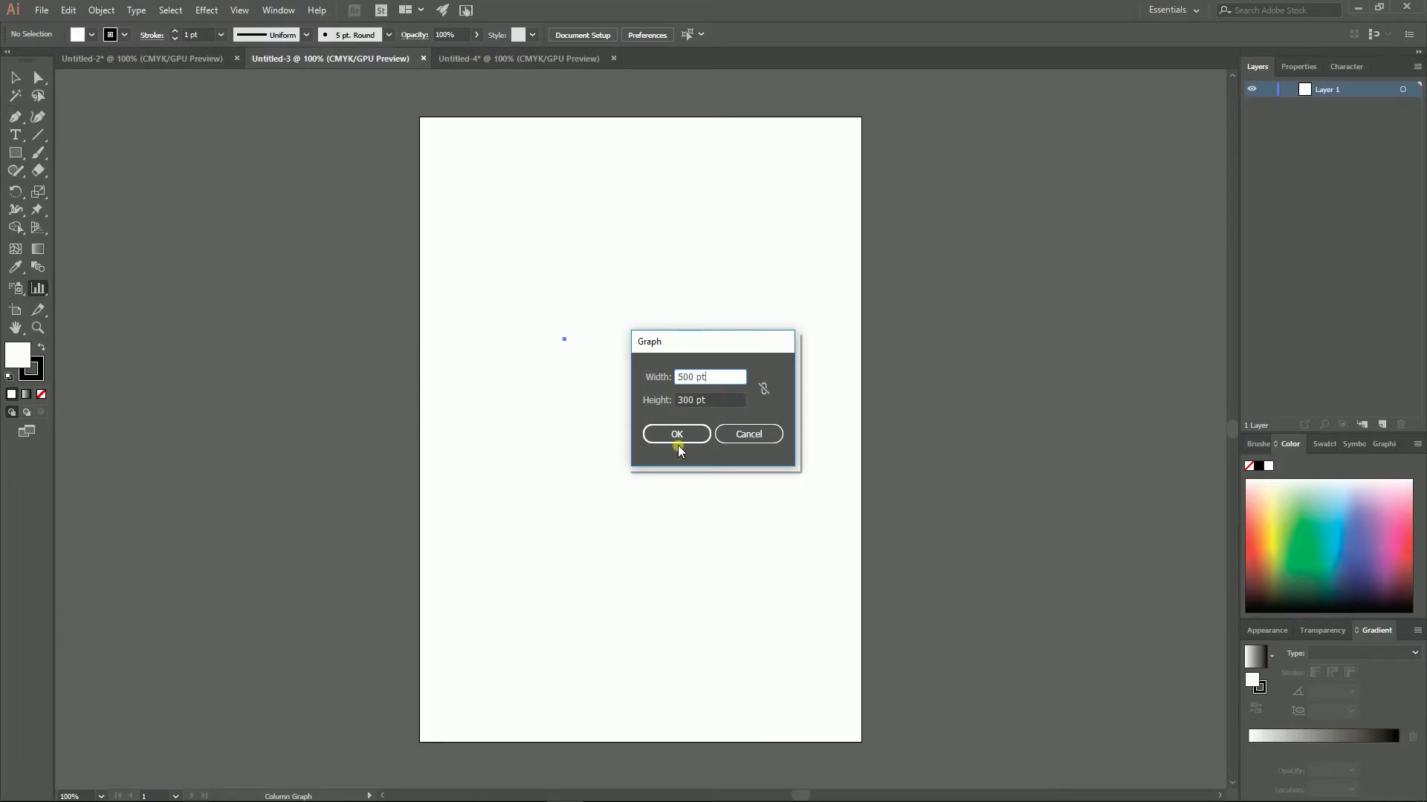
click(679, 437)
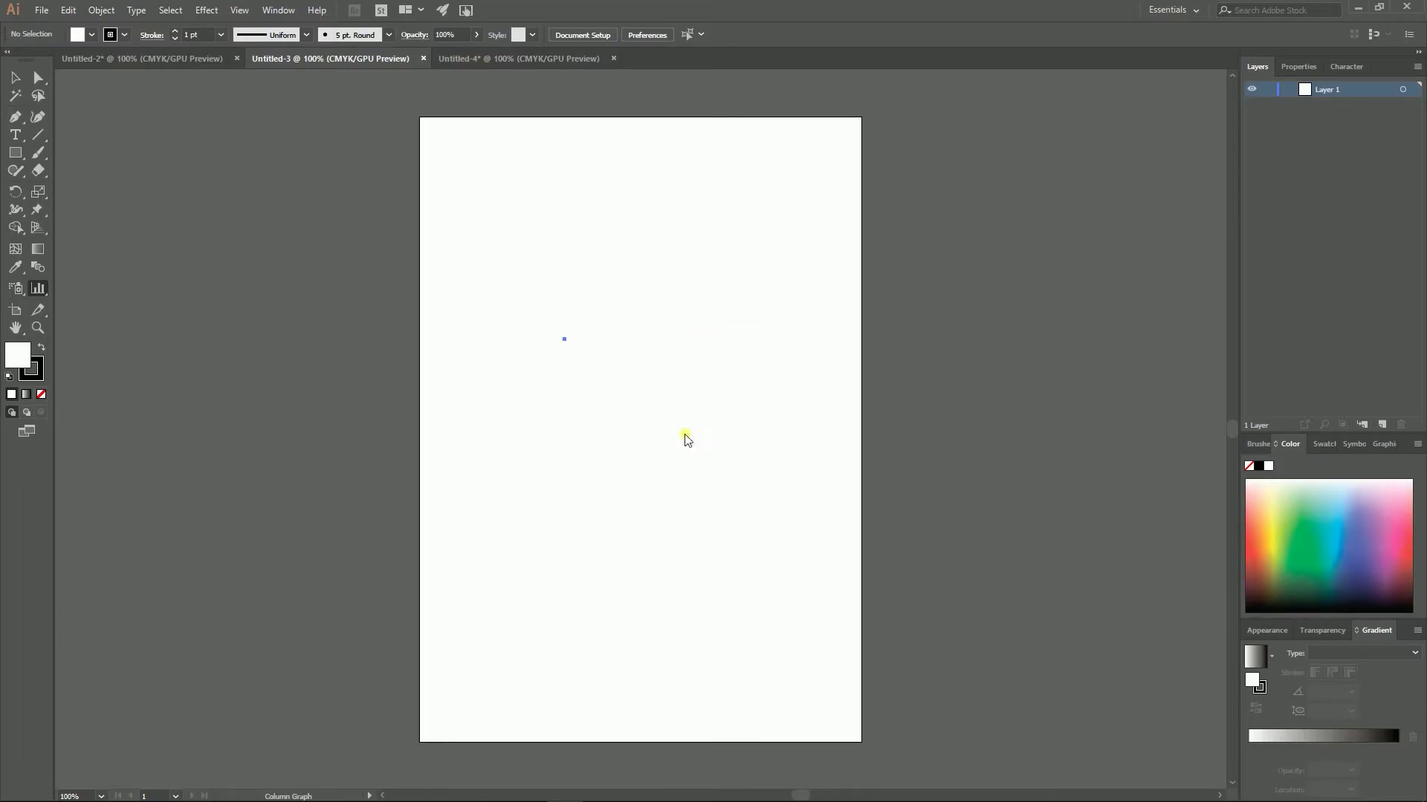
Move the graph up the page and bring the data table near it.
click(15, 78)
mouse_move(535, 339)
mouse_down()
mouse_move(494, 222)
mouse_move(508, 202)
mouse_up()
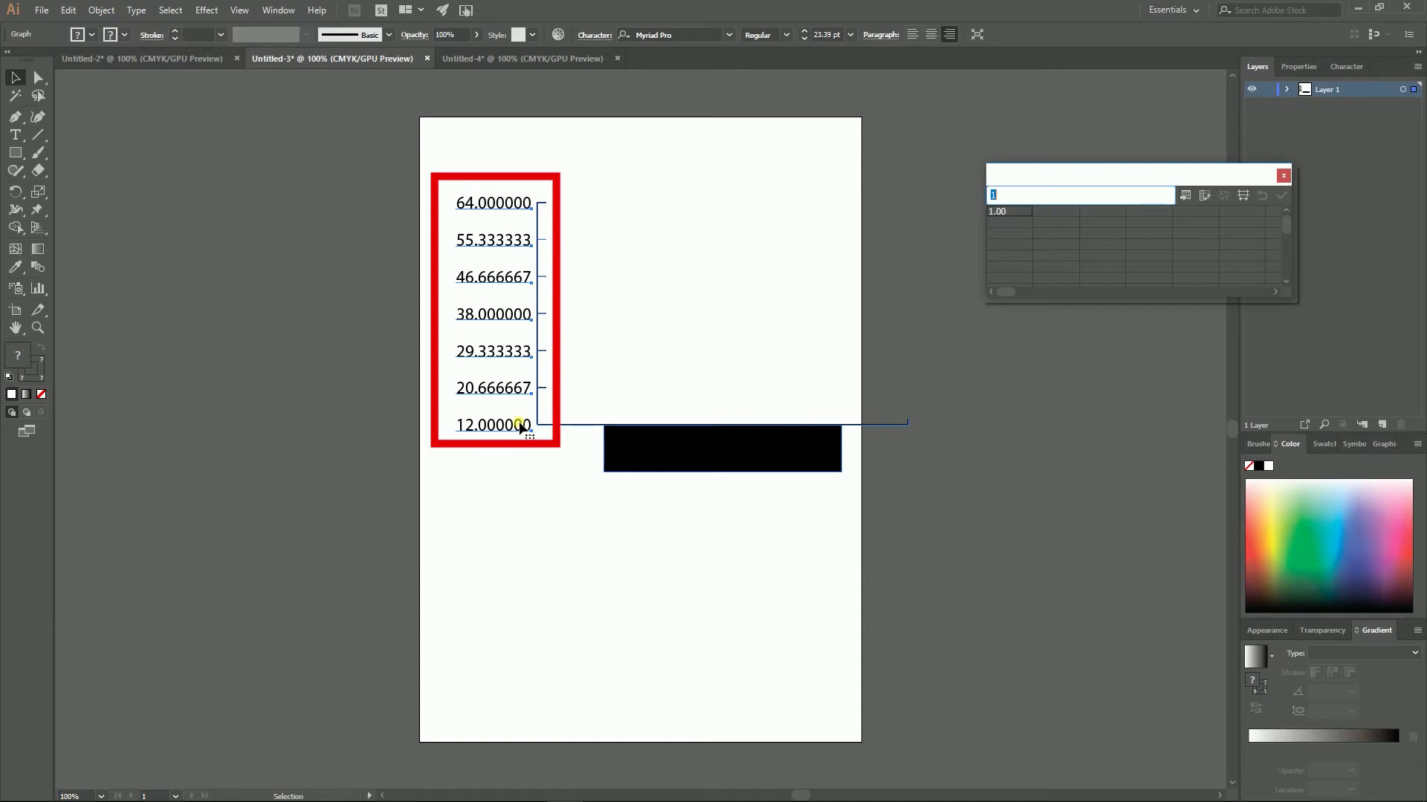
mouse_move(1059, 179)
mouse_down()
mouse_move(768, 163)
mouse_move(983, 239)
mouse_up()
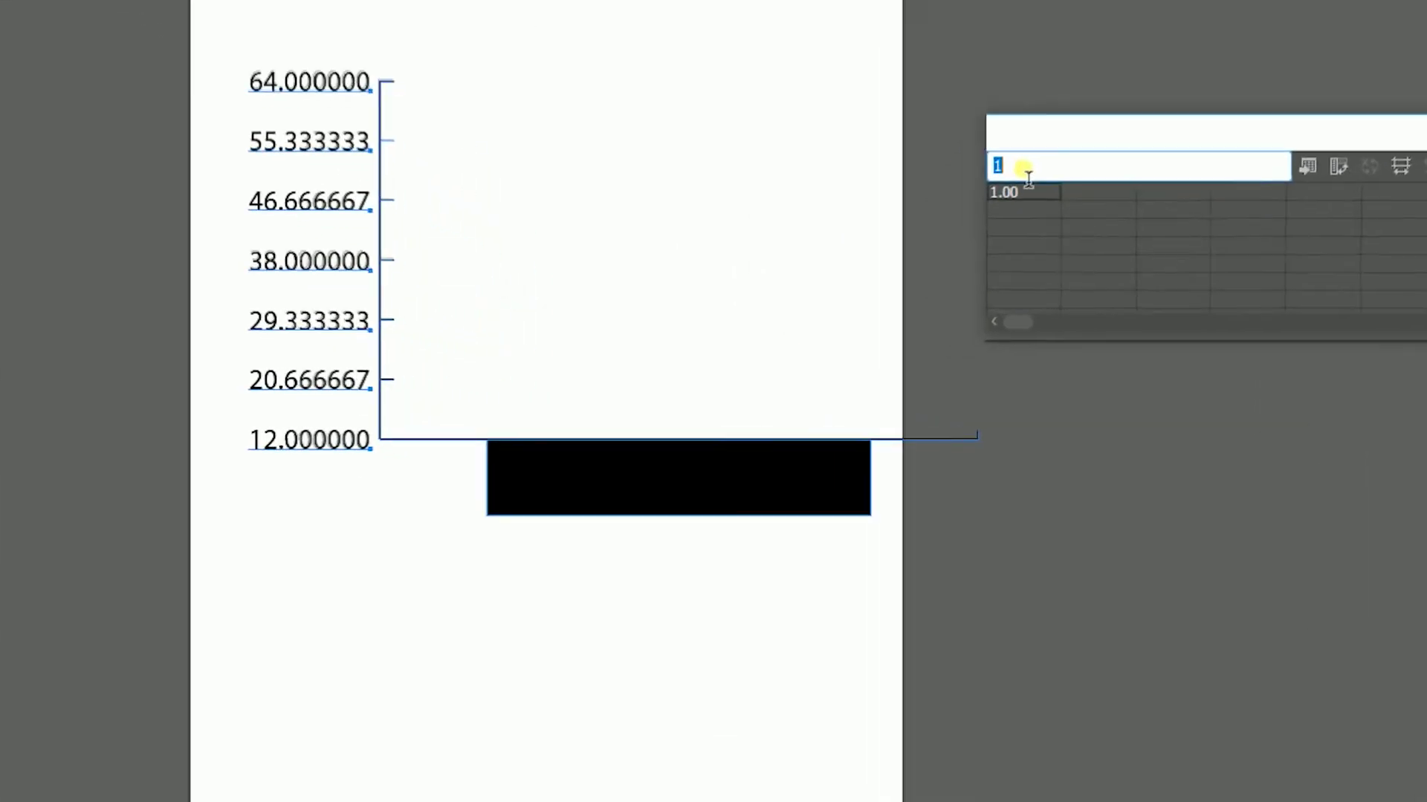
Enter 14 and 38 as the two column values in the first row.
click(942, 260)
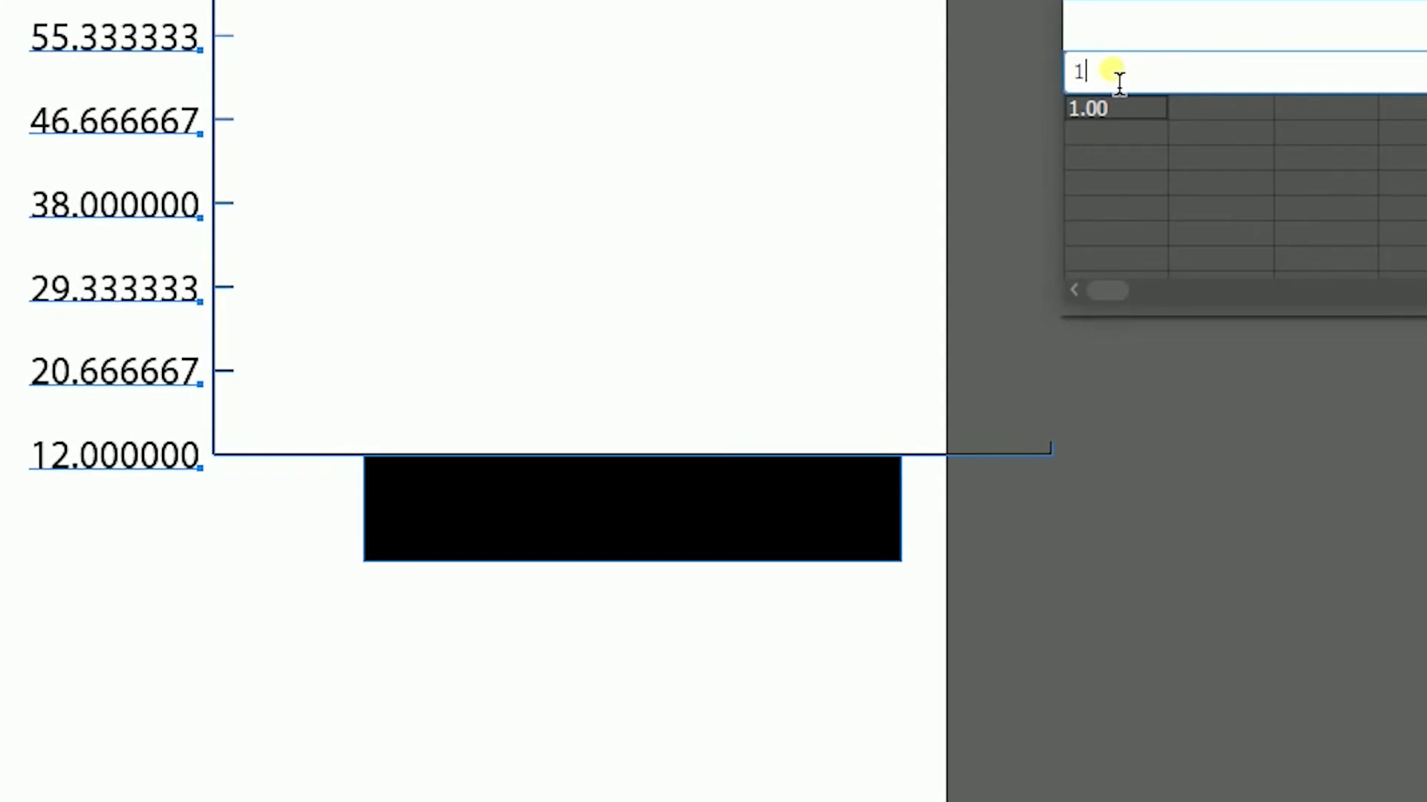
text(4)
click(1370, 71)
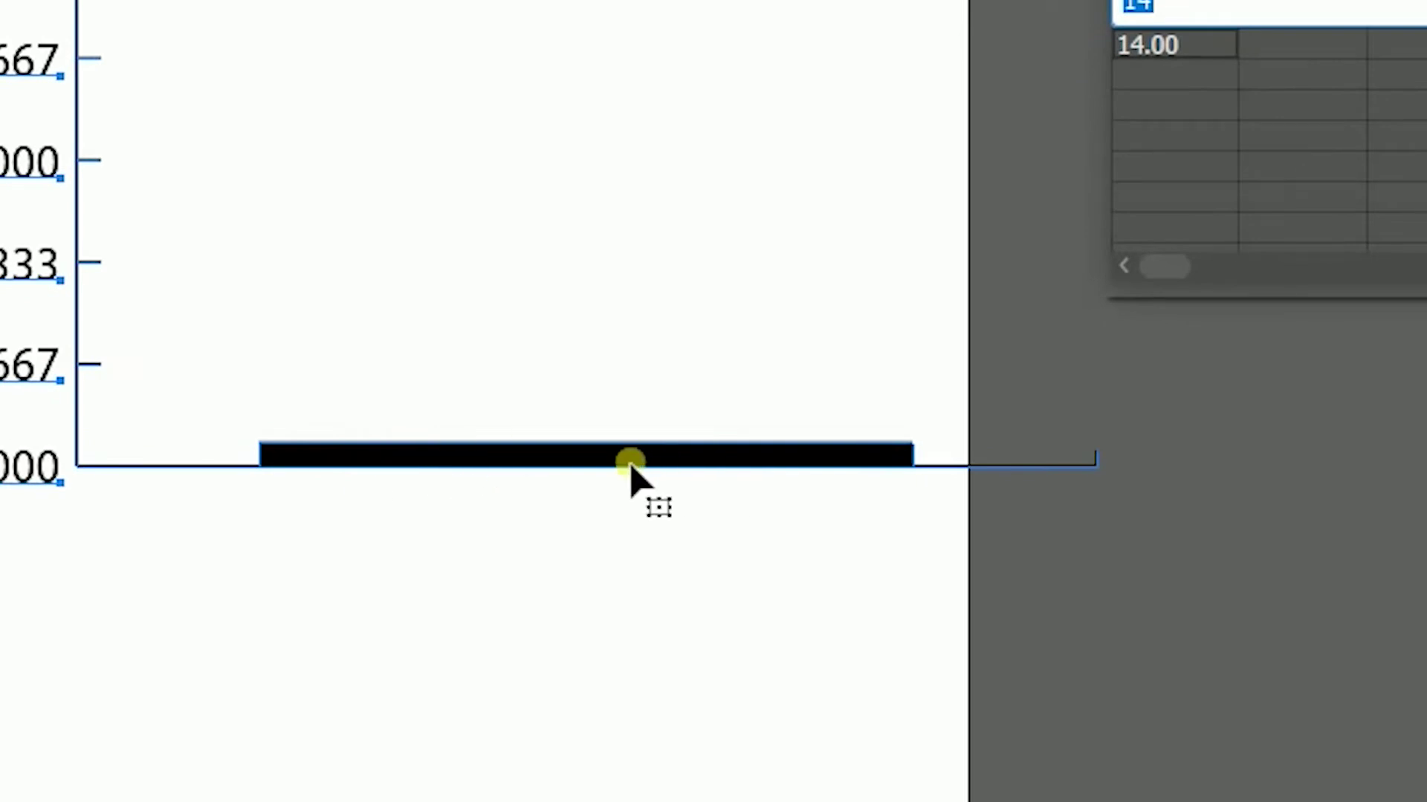
click(1317, 51)
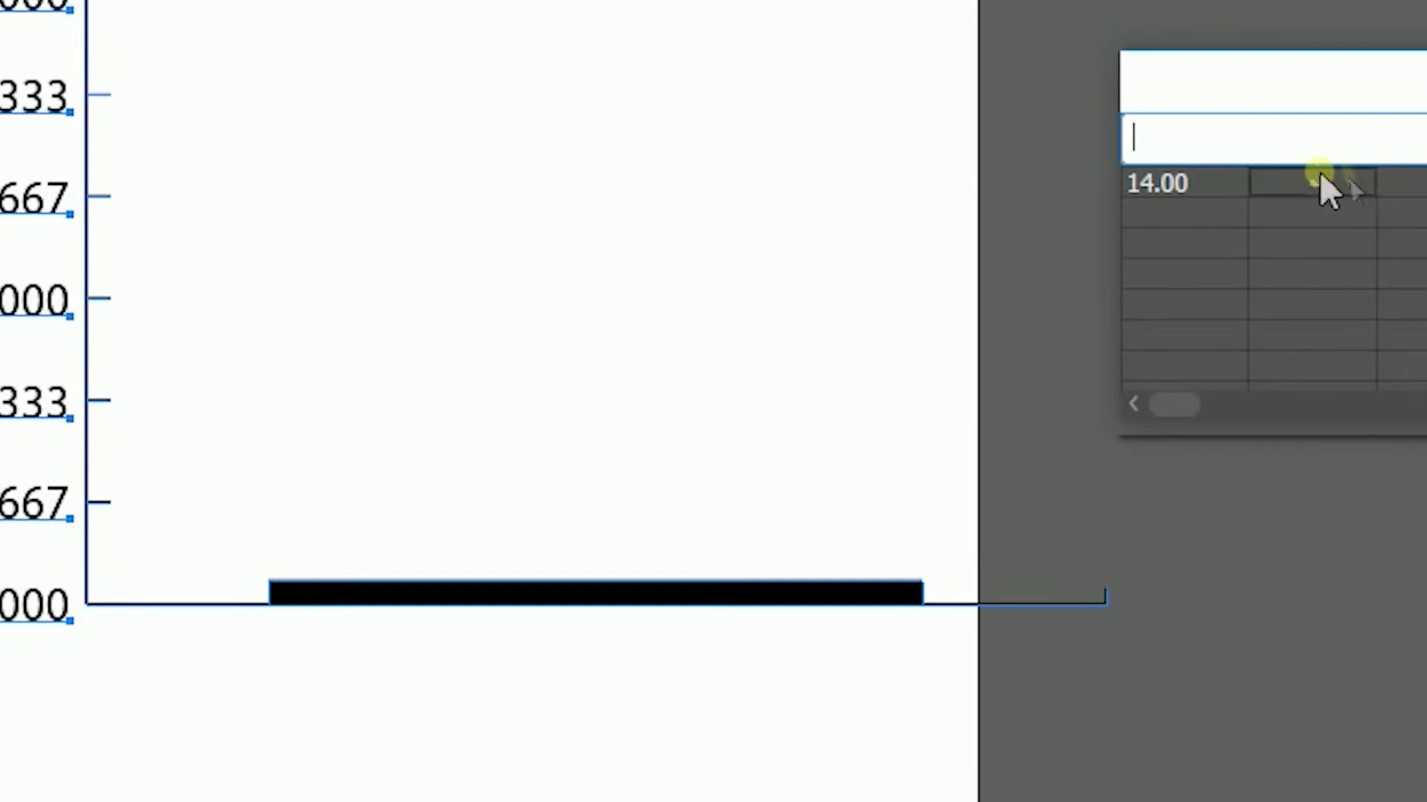
click(1218, 151)
text(38)
key(Return)
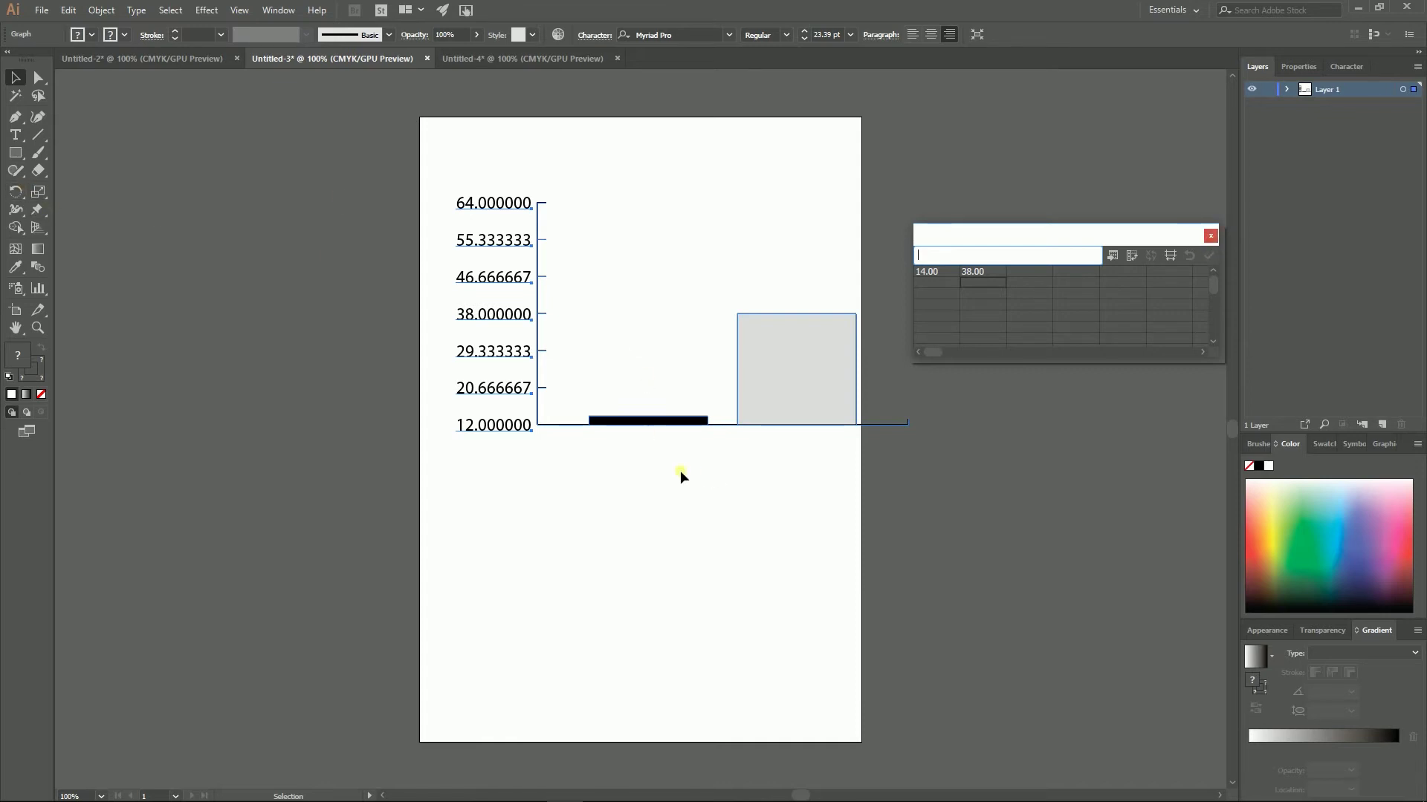
Close the data table and open Graph Type from the graph's context menu.
click(1210, 236)
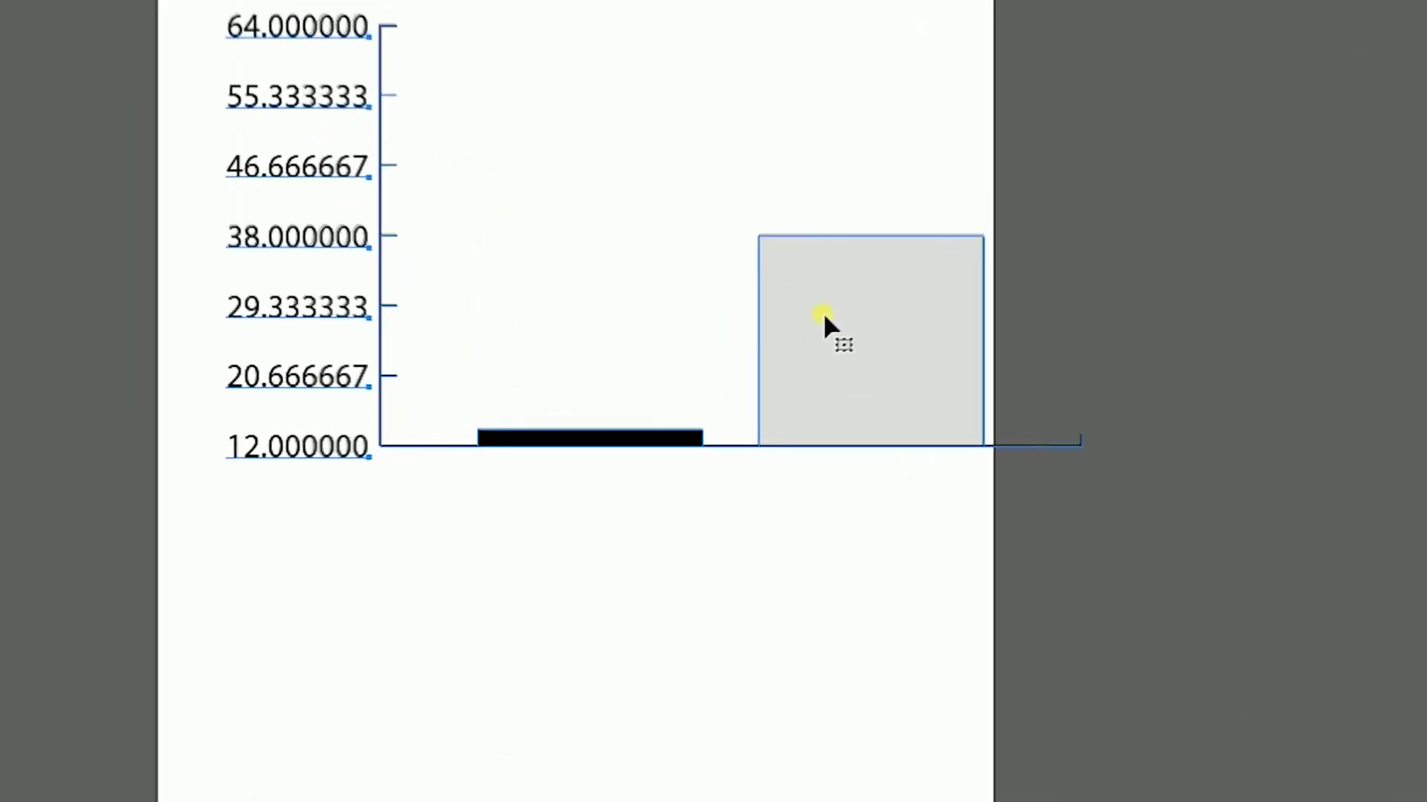
right_click(827, 316)
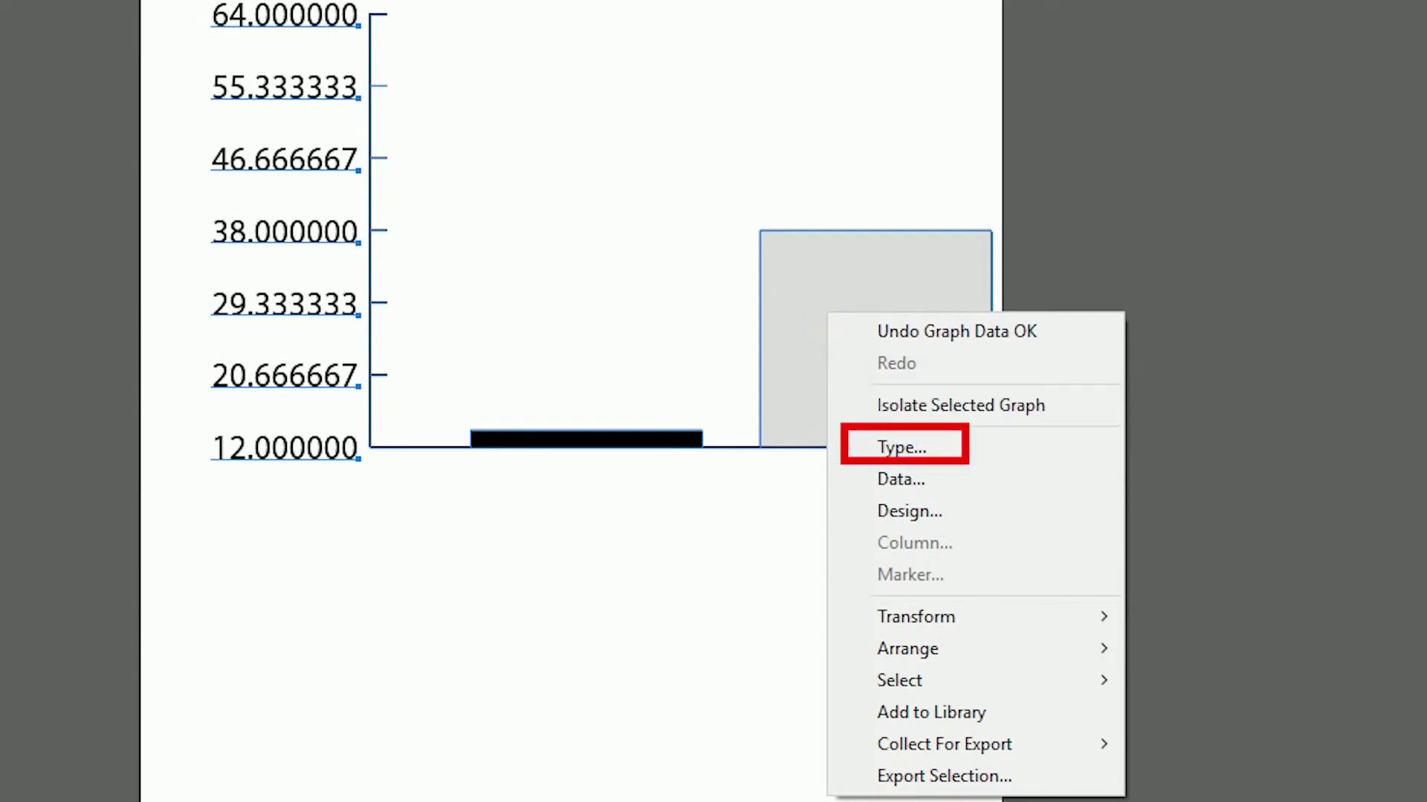
mouse_move(300, 738)
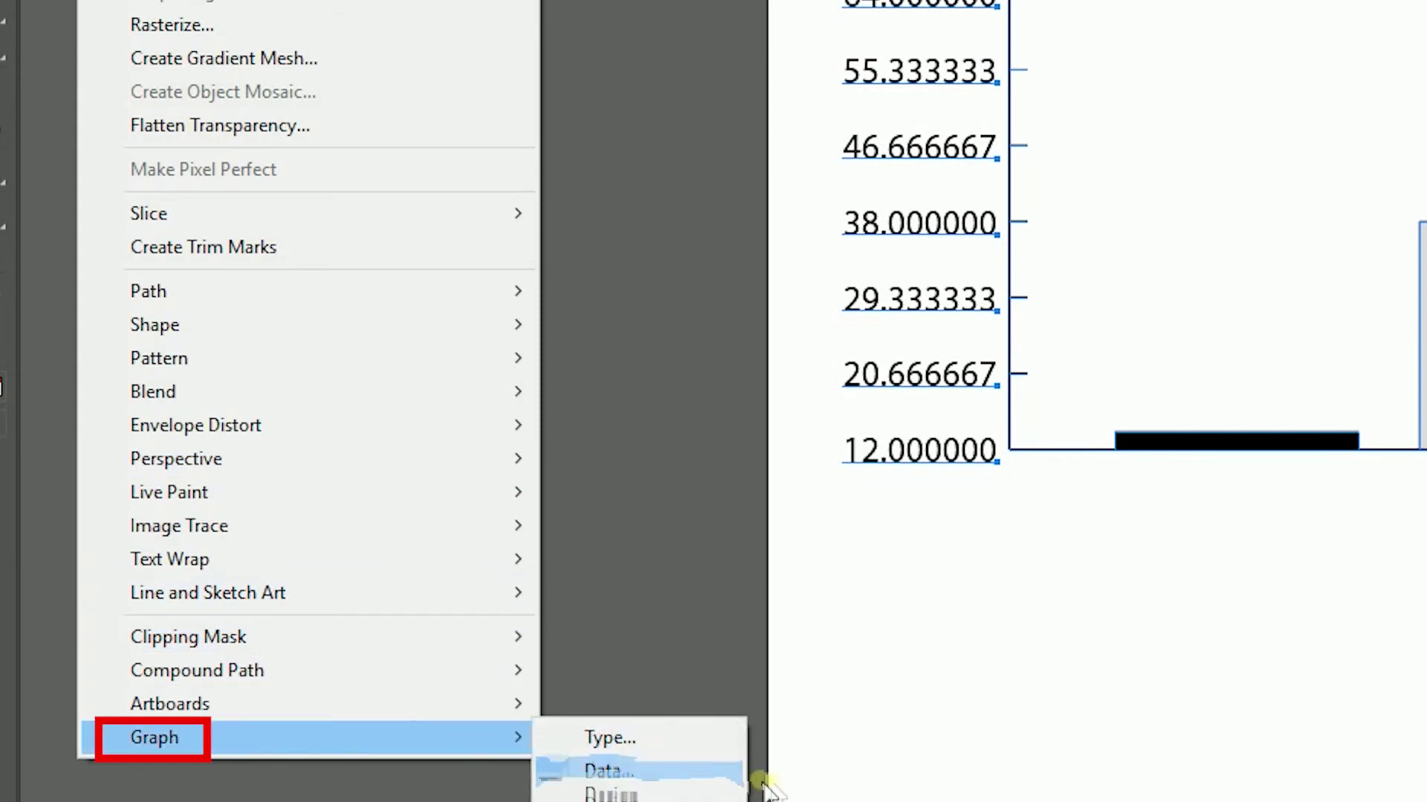
click(654, 739)
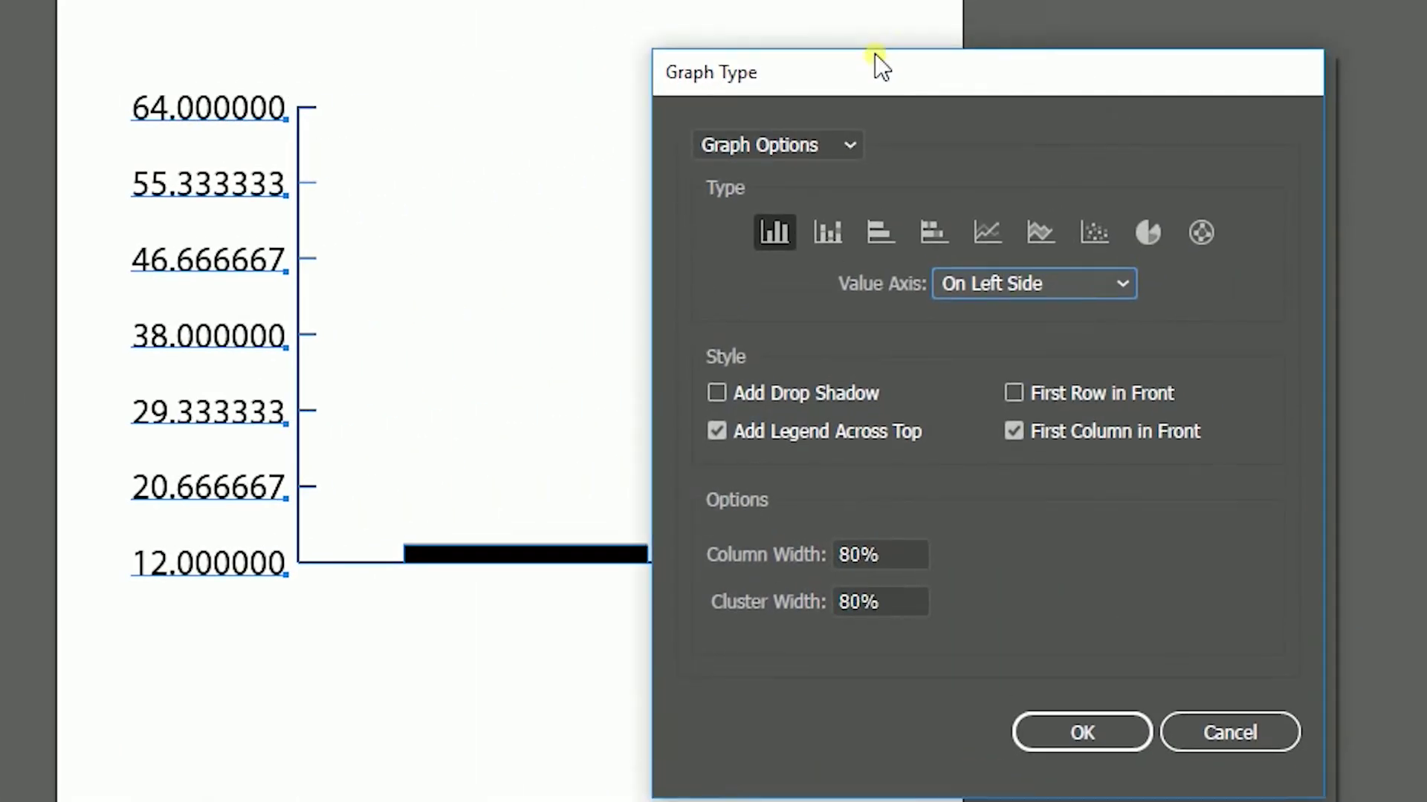
In the Value Axis settings, set minimum 10, maximum 40 and 8 divisions.
click(767, 156)
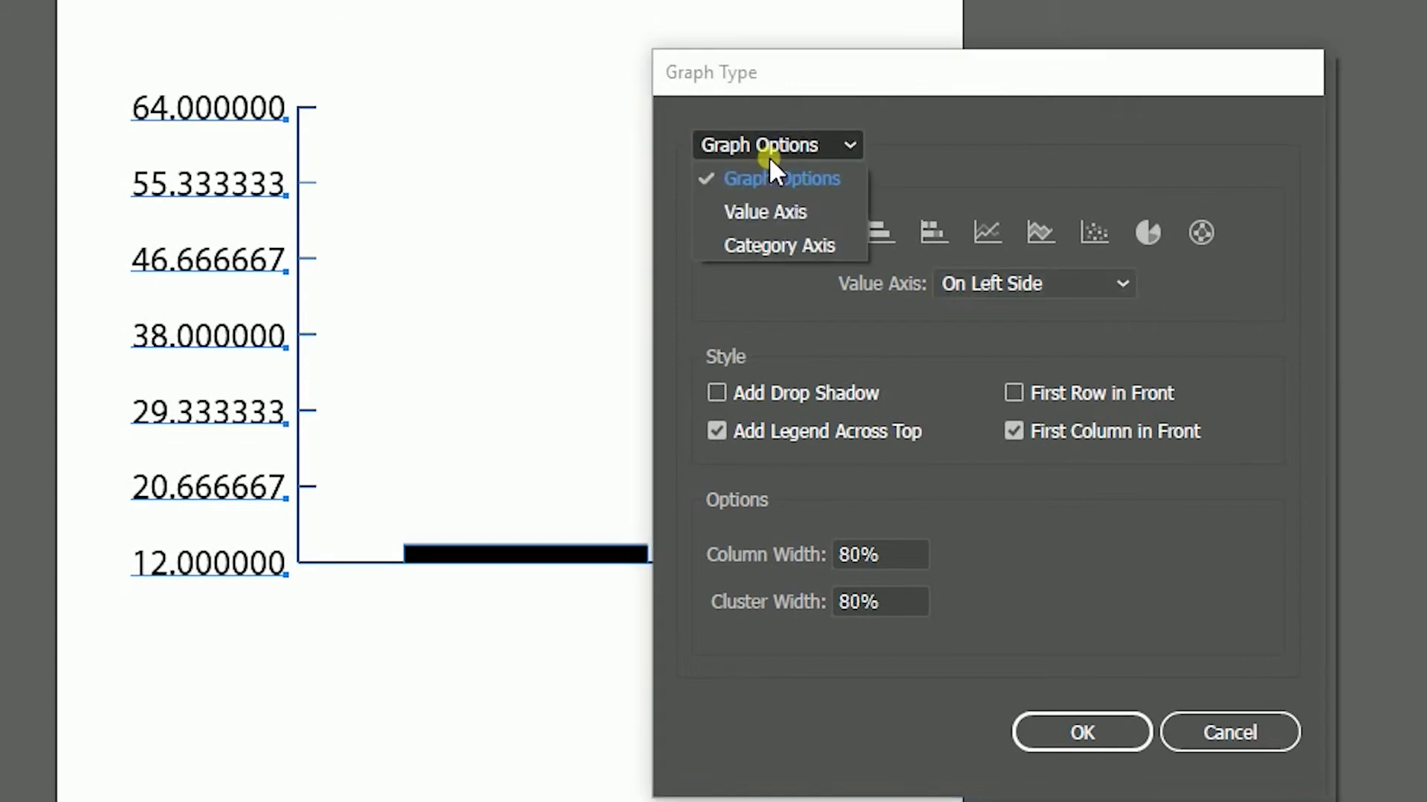
click(767, 211)
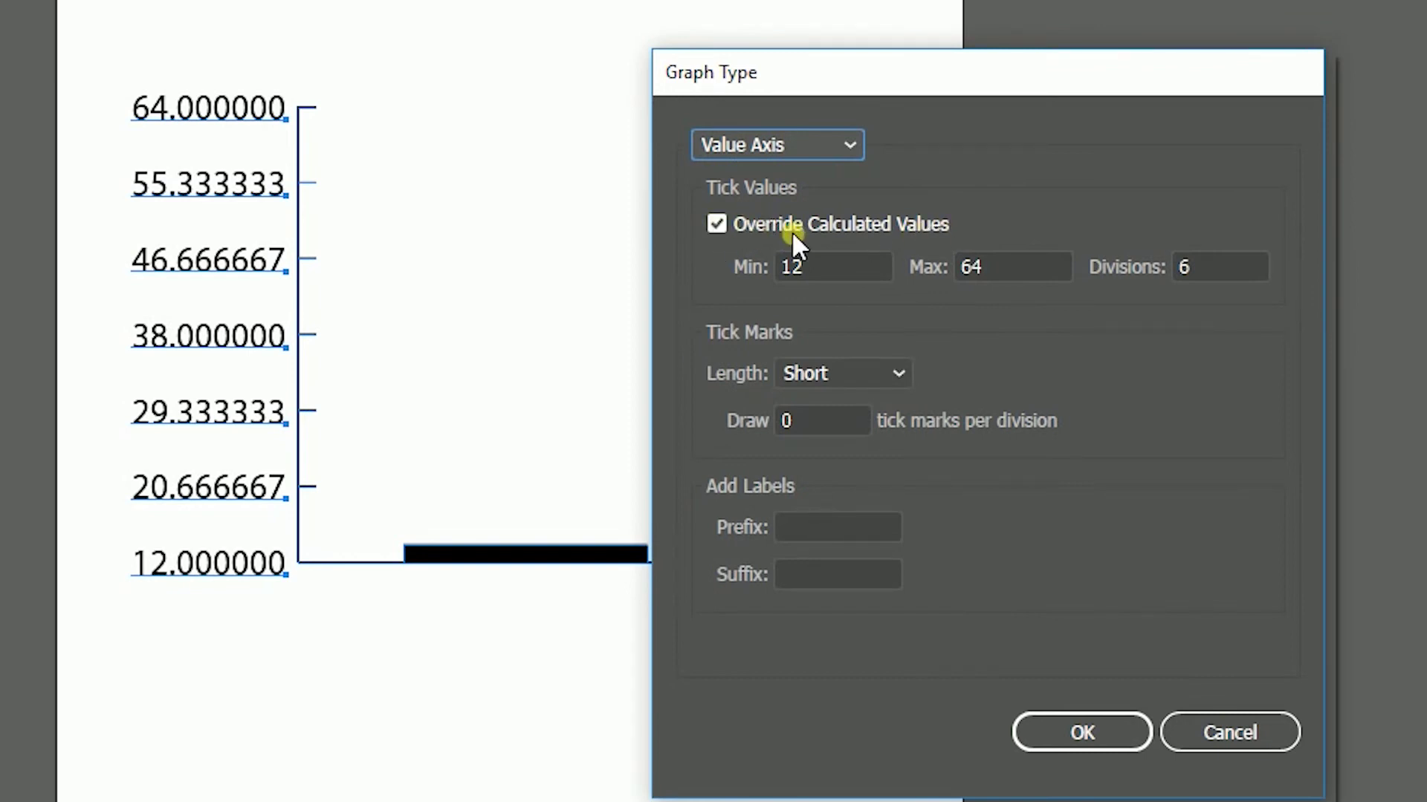
click(833, 279)
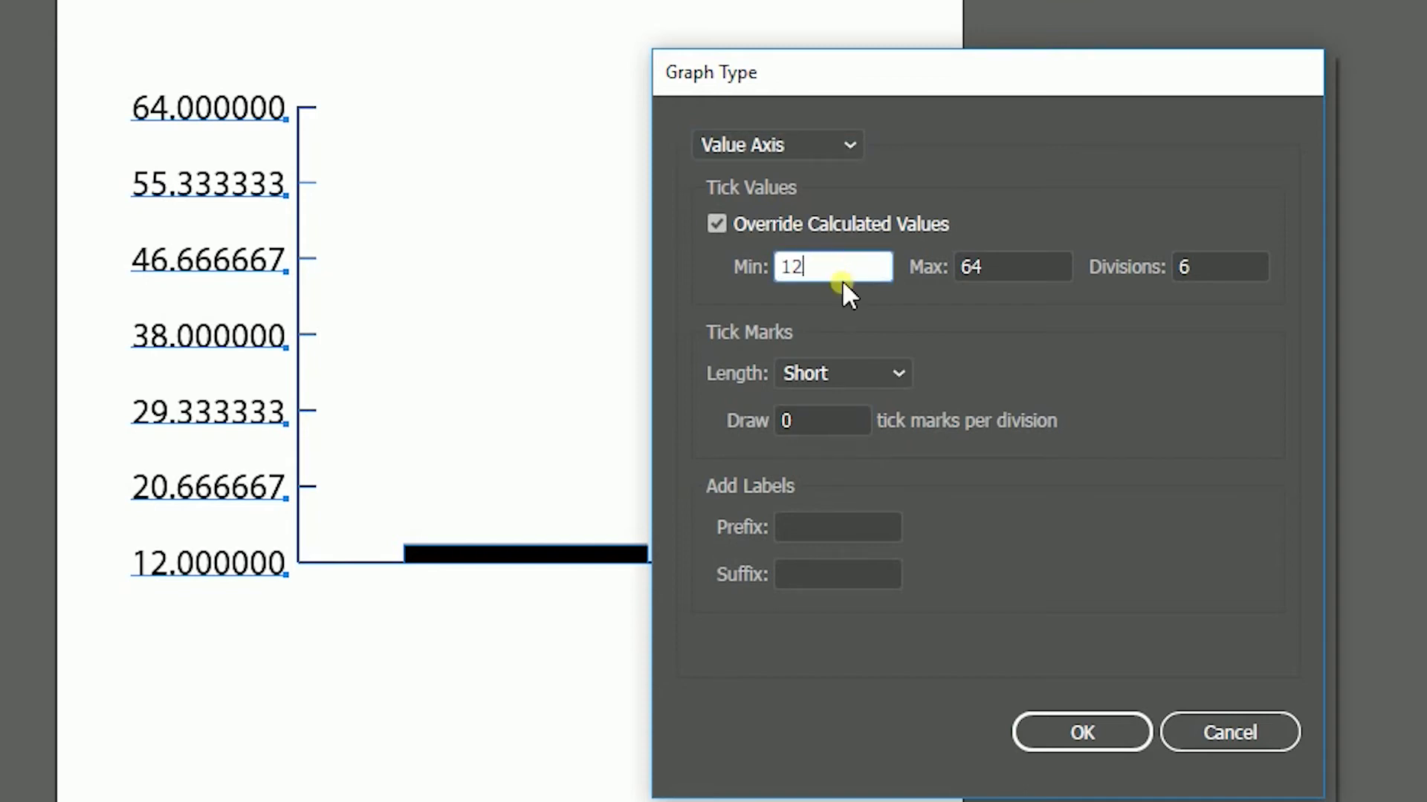
key(BackSpace)
text(0)
click(1009, 275)
key(BackSpace)
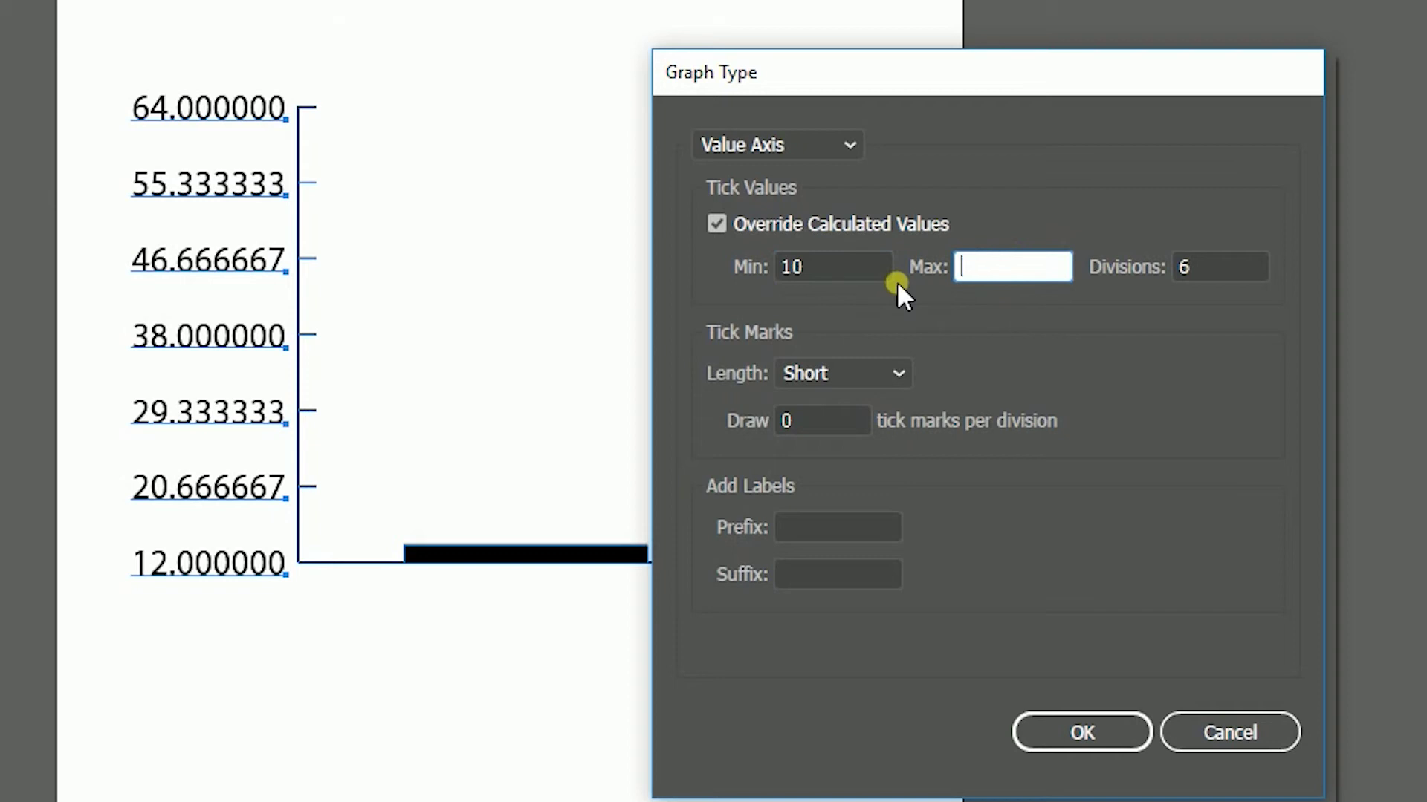
text(40)
click(1216, 271)
key(Up)
key(Up)
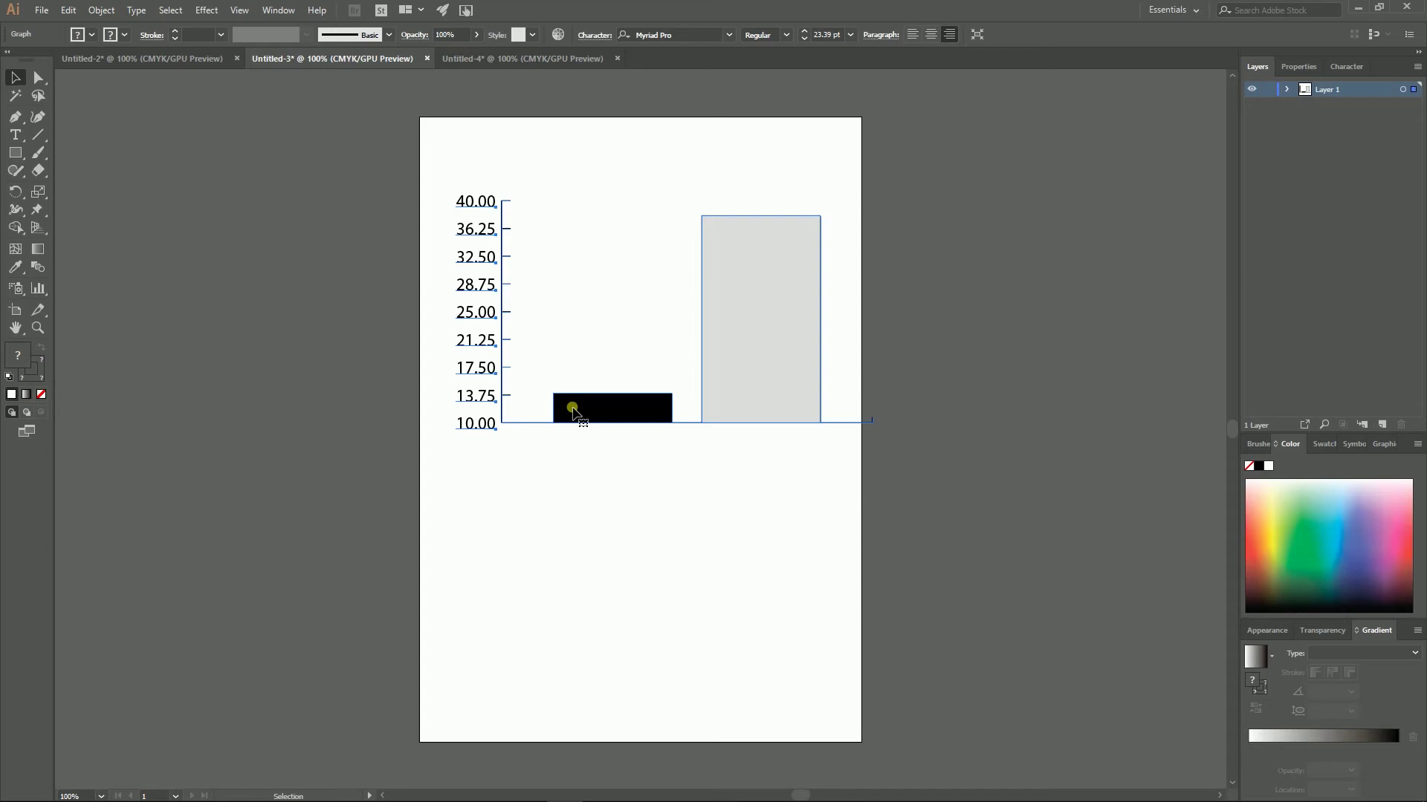
Bring up the graph's context menu to get back to its data.
right_click(727, 313)
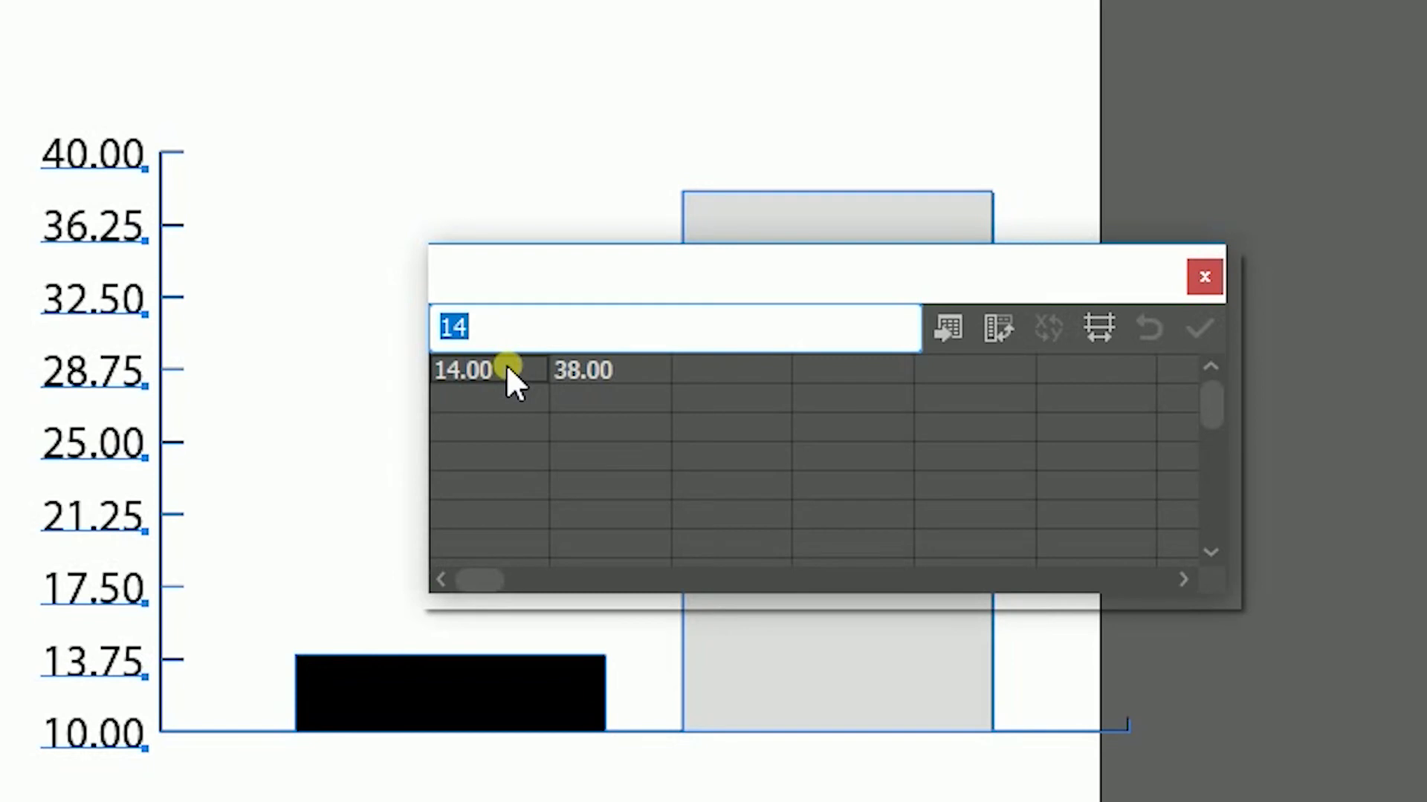
Put 14 in the second row, erase the top-row 14.00, and apply.
click(463, 397)
text(14)
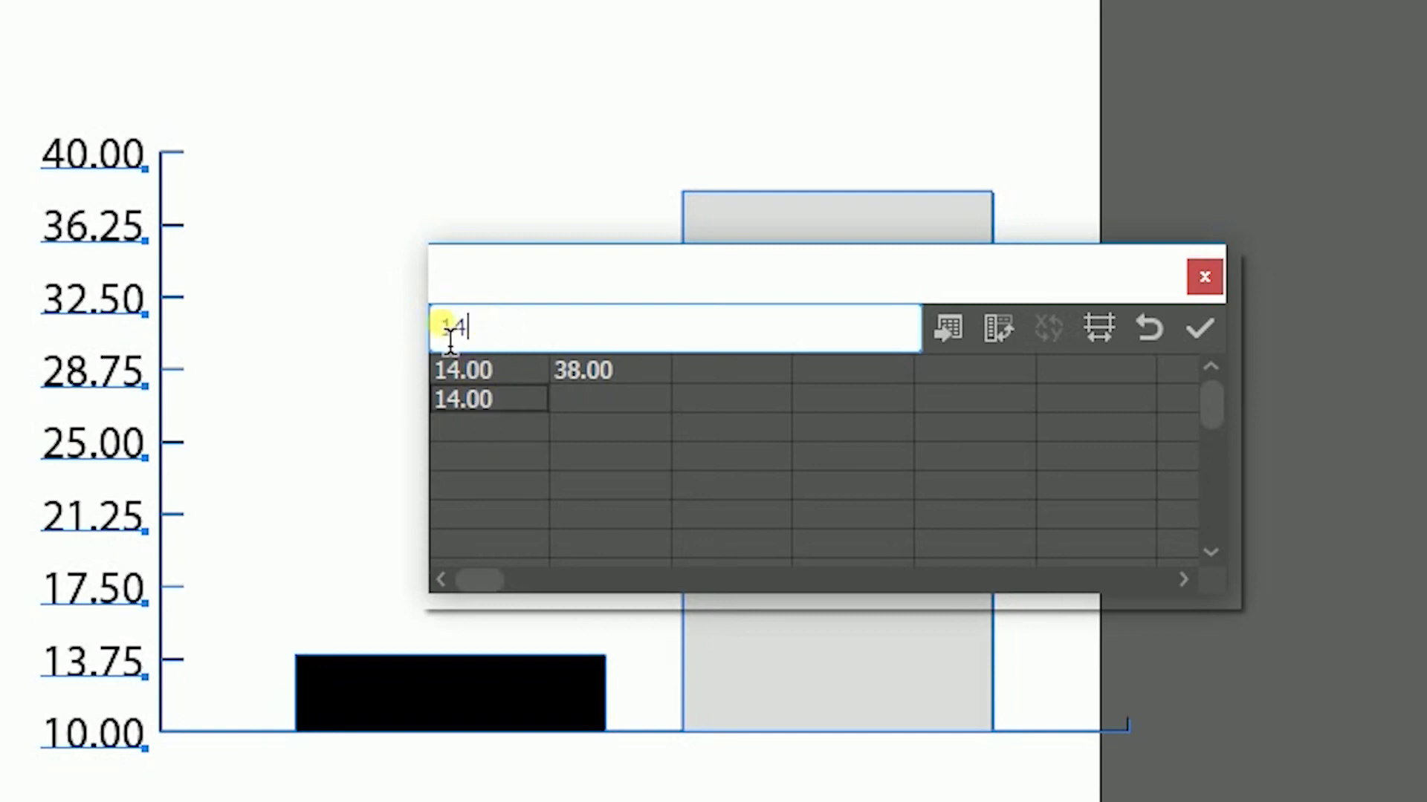
key(BackSpace)
key(BackSpace)
click(503, 370)
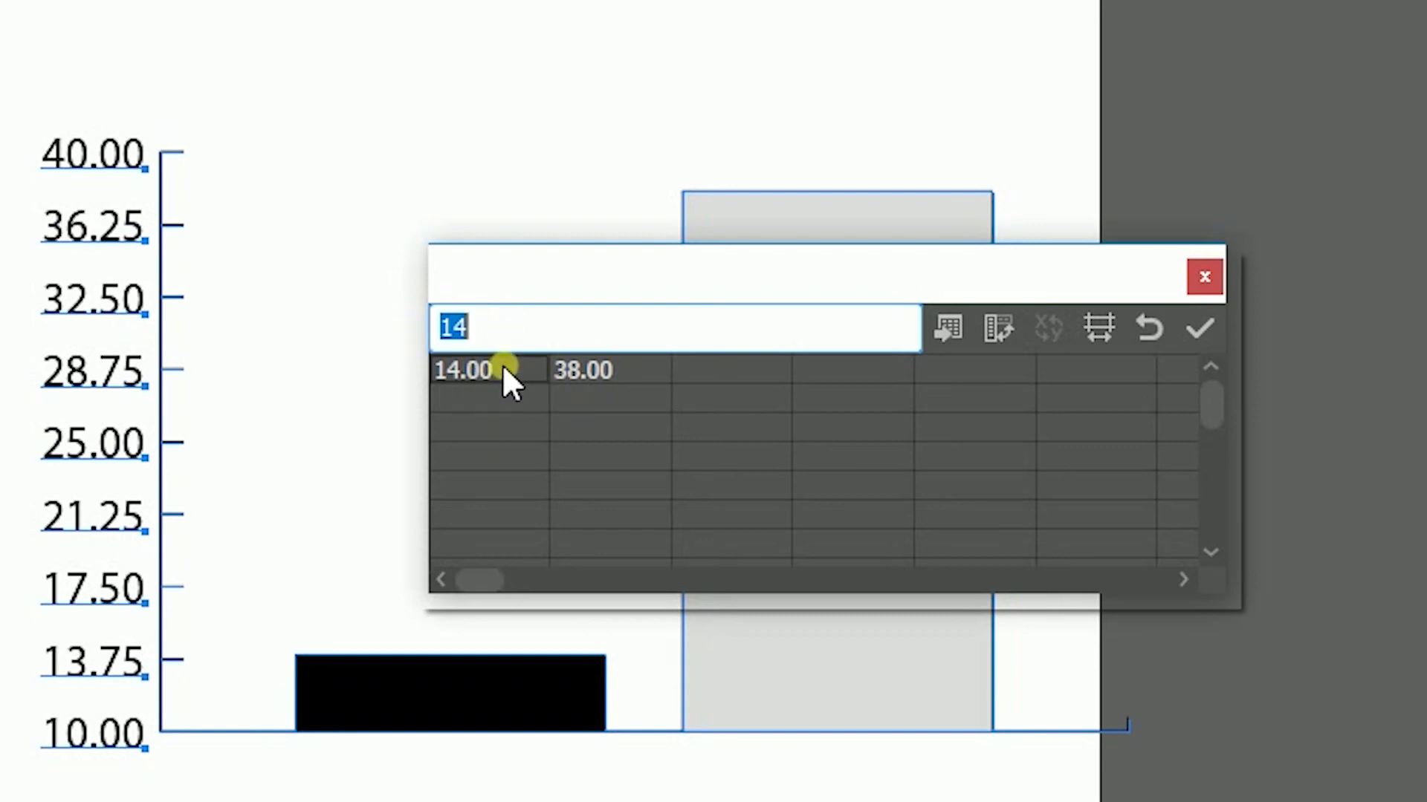
click(497, 393)
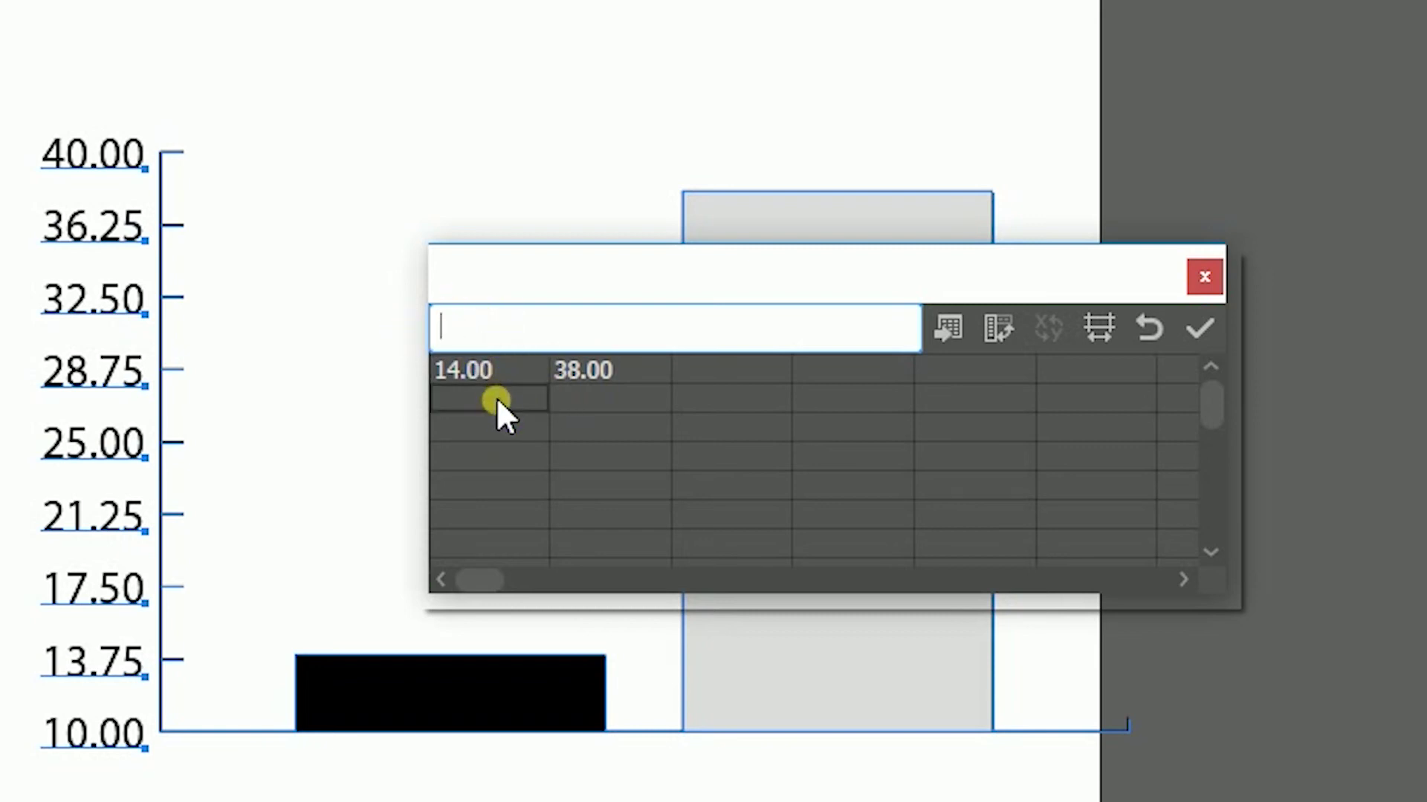
text(14)
click(496, 372)
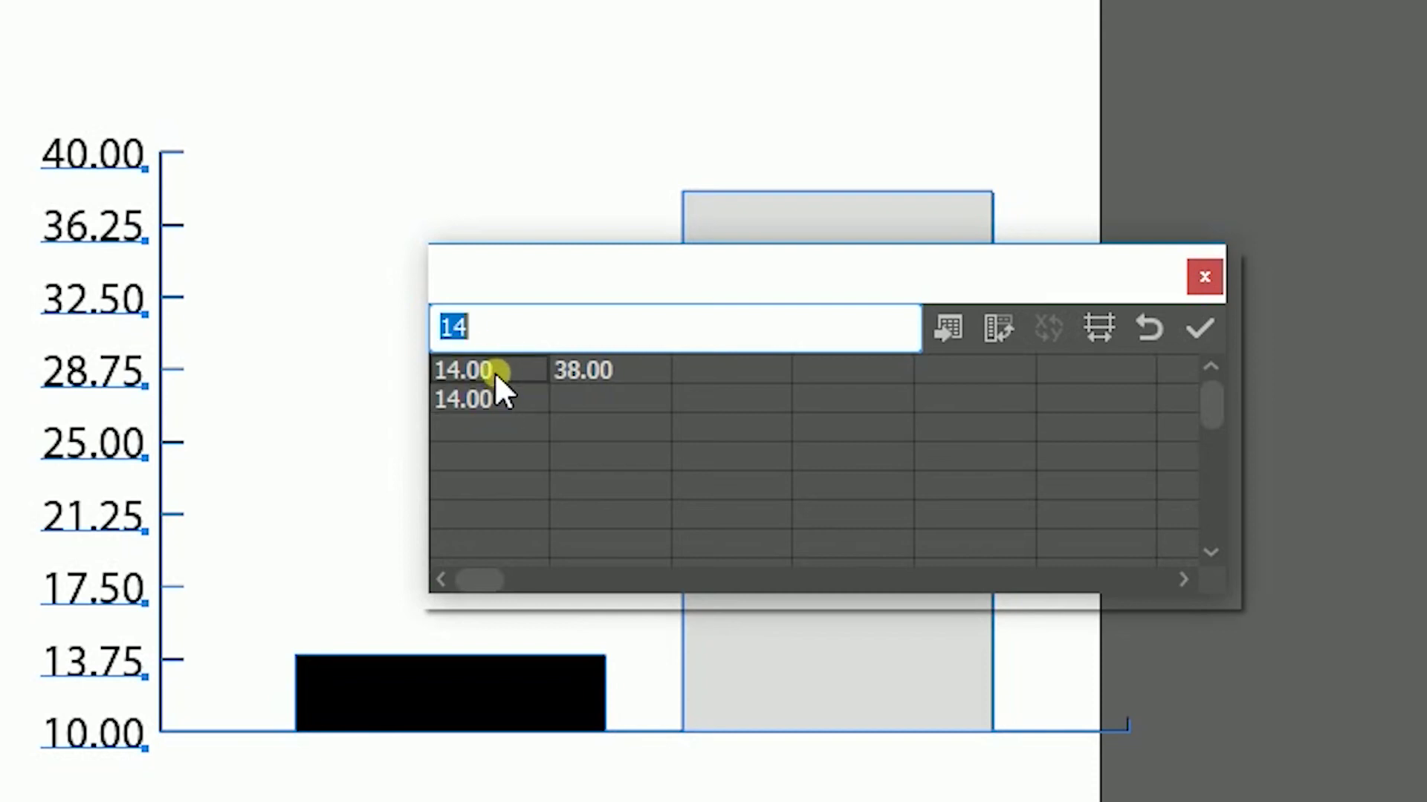
key(BackSpace)
click(1191, 335)
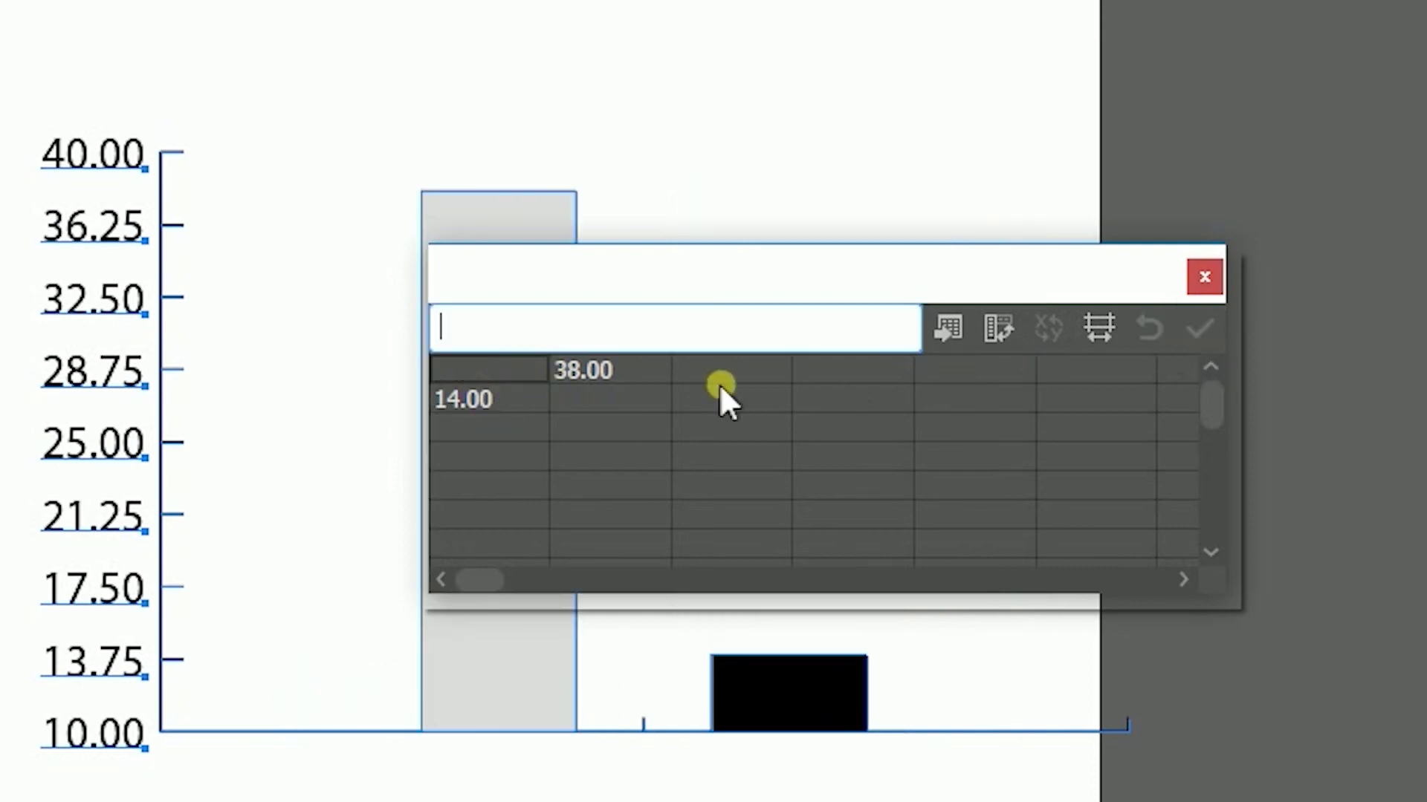
Erase the top-row 38.00 so only one row of values, 14 and 38, remains.
click(624, 370)
drag(723, 292, 1391, 256)
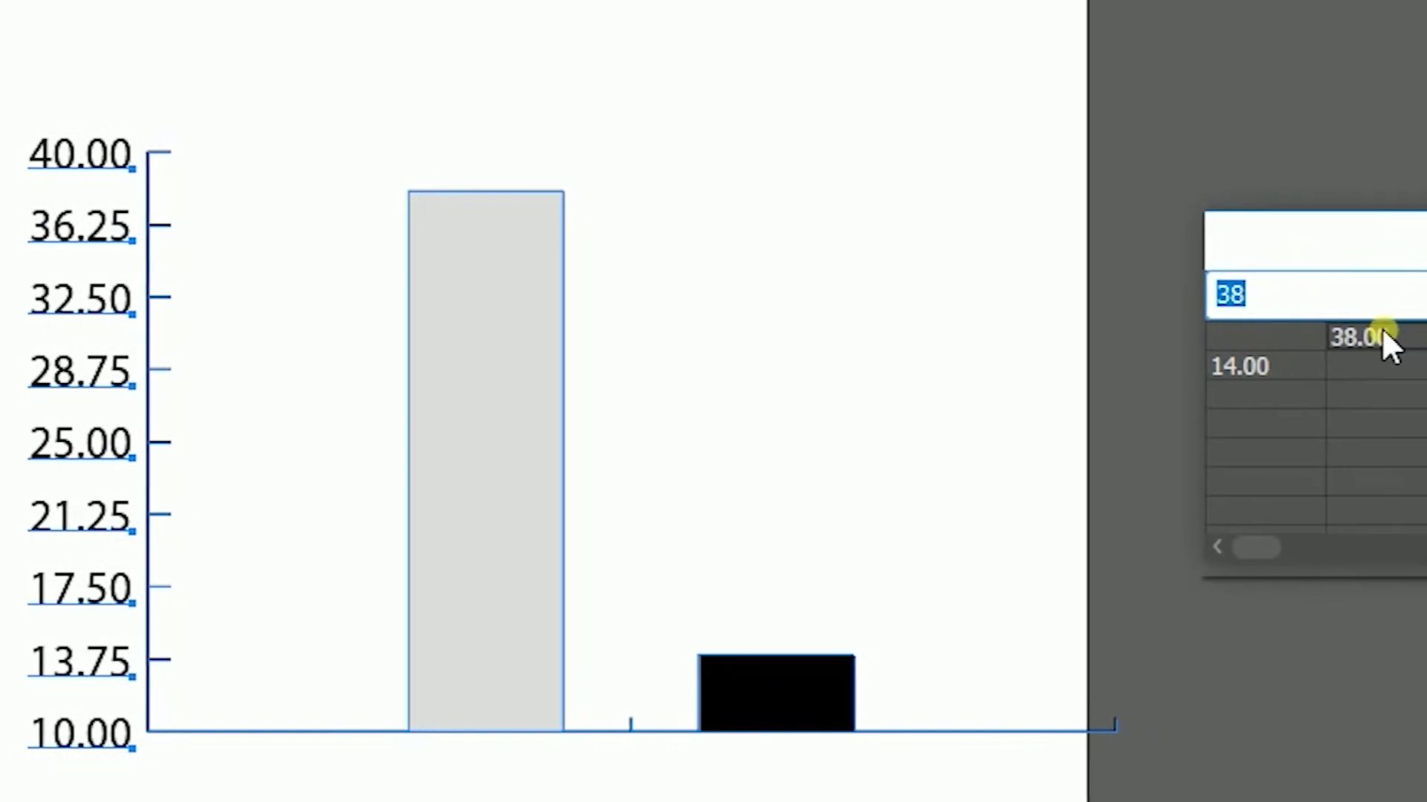
click(1250, 370)
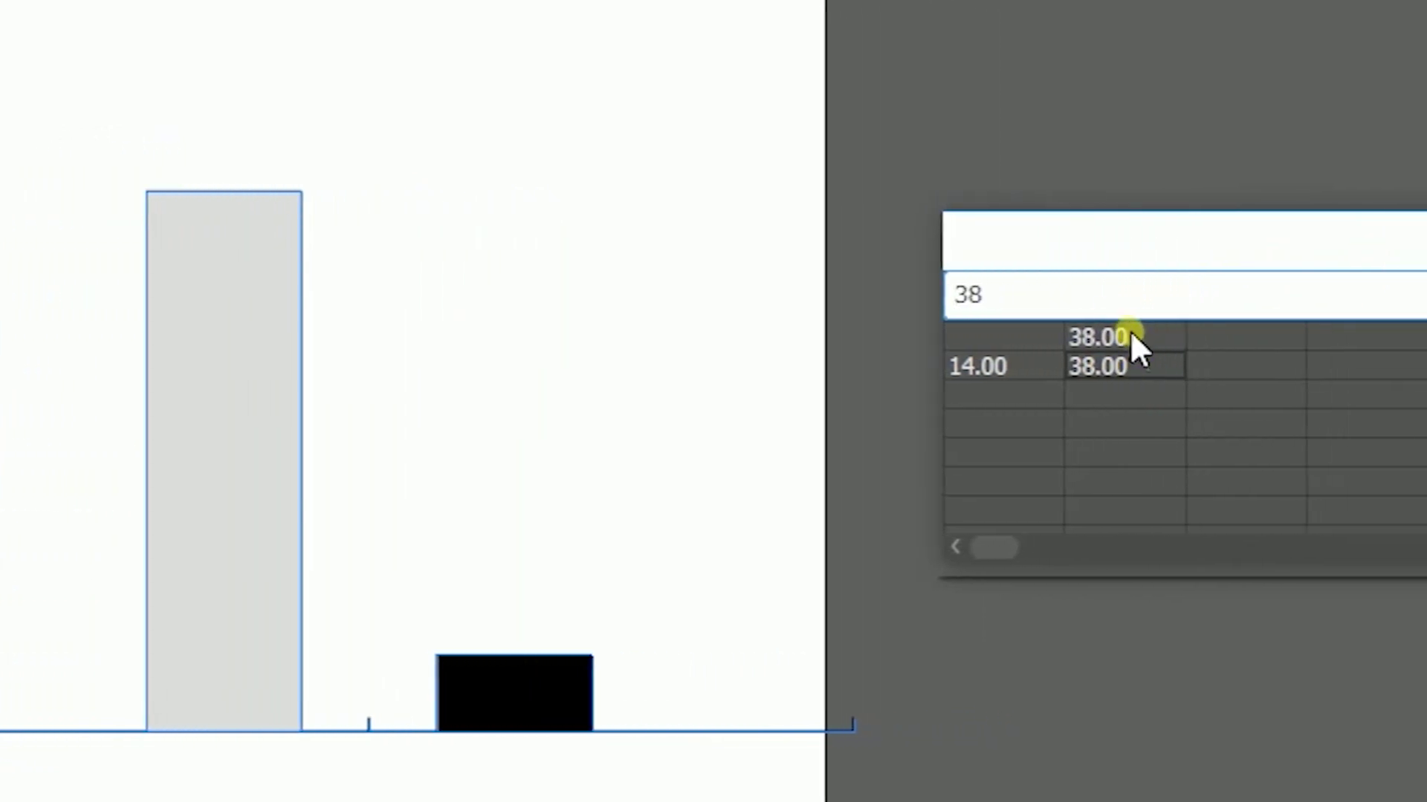
click(1159, 338)
key(BackSpace)
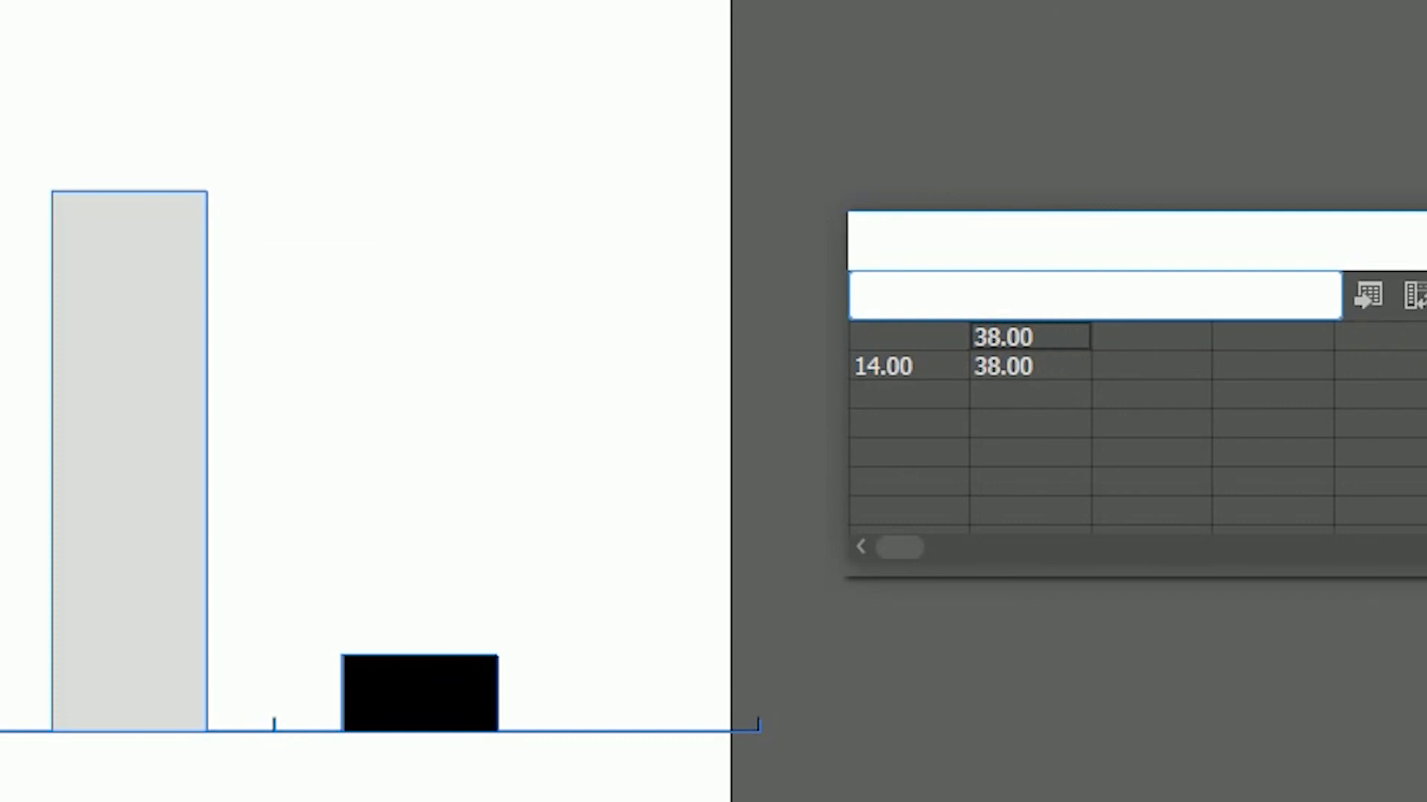
key(Return)
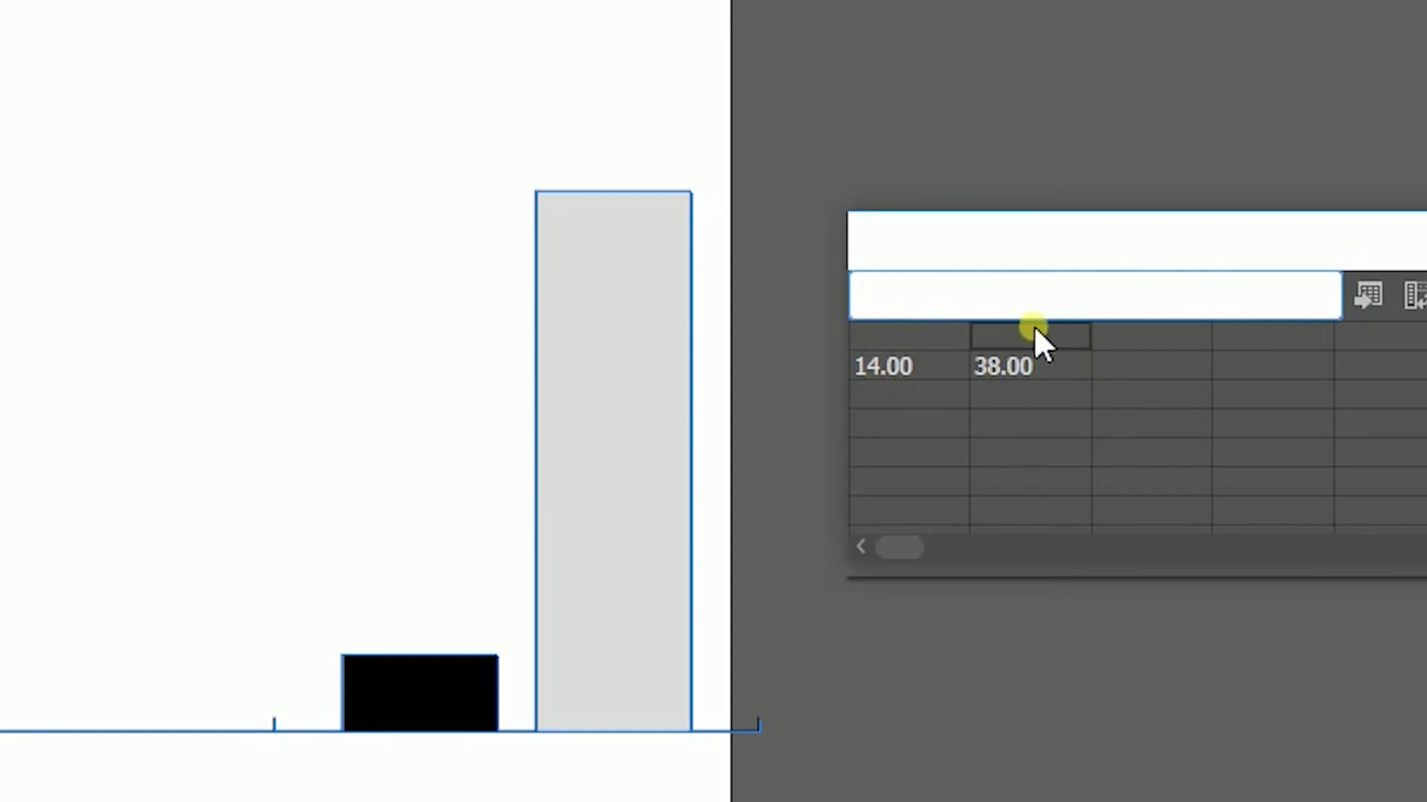
Enter 'Class 1' in the top-left label cell and apply it to the graph.
click(911, 339)
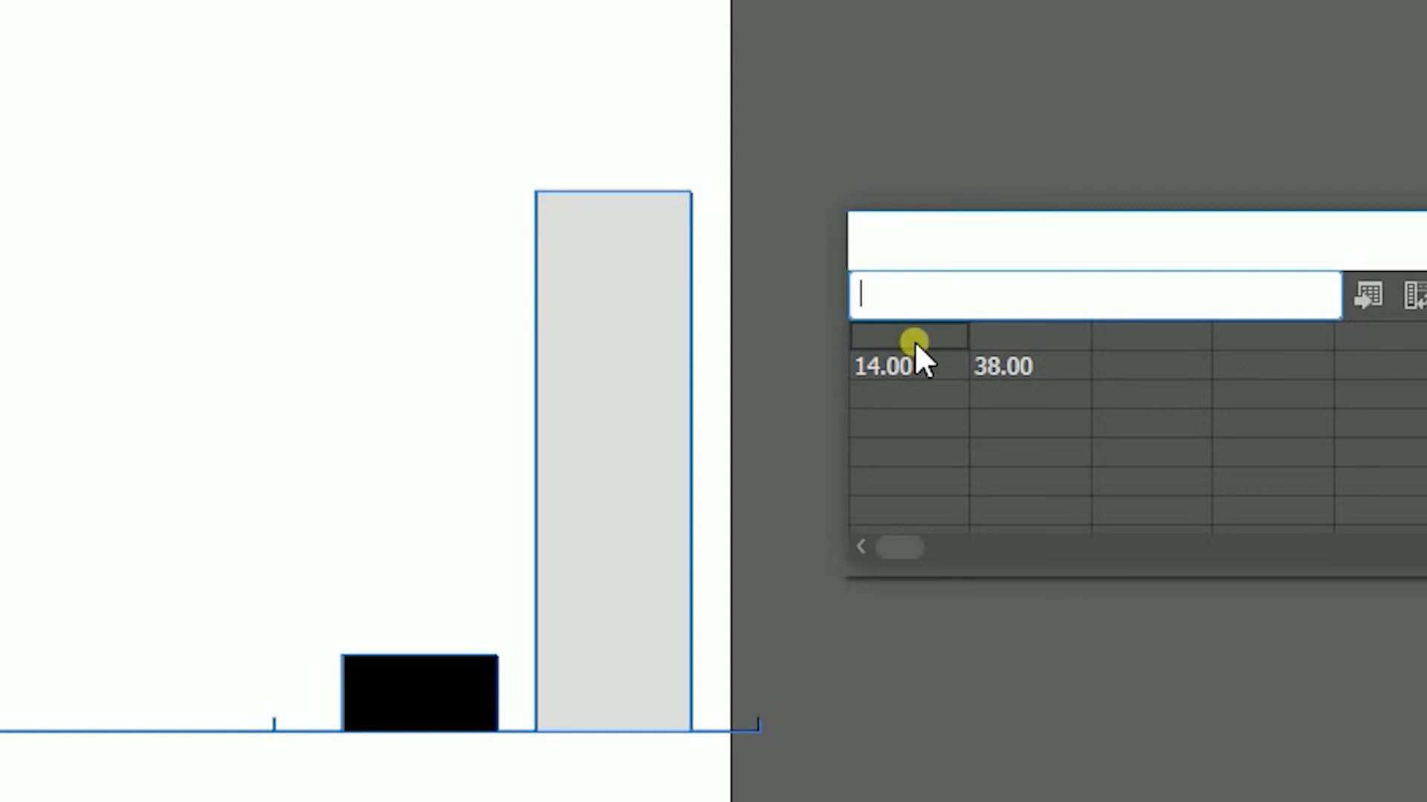
text(C)
text(lass)
text(1)
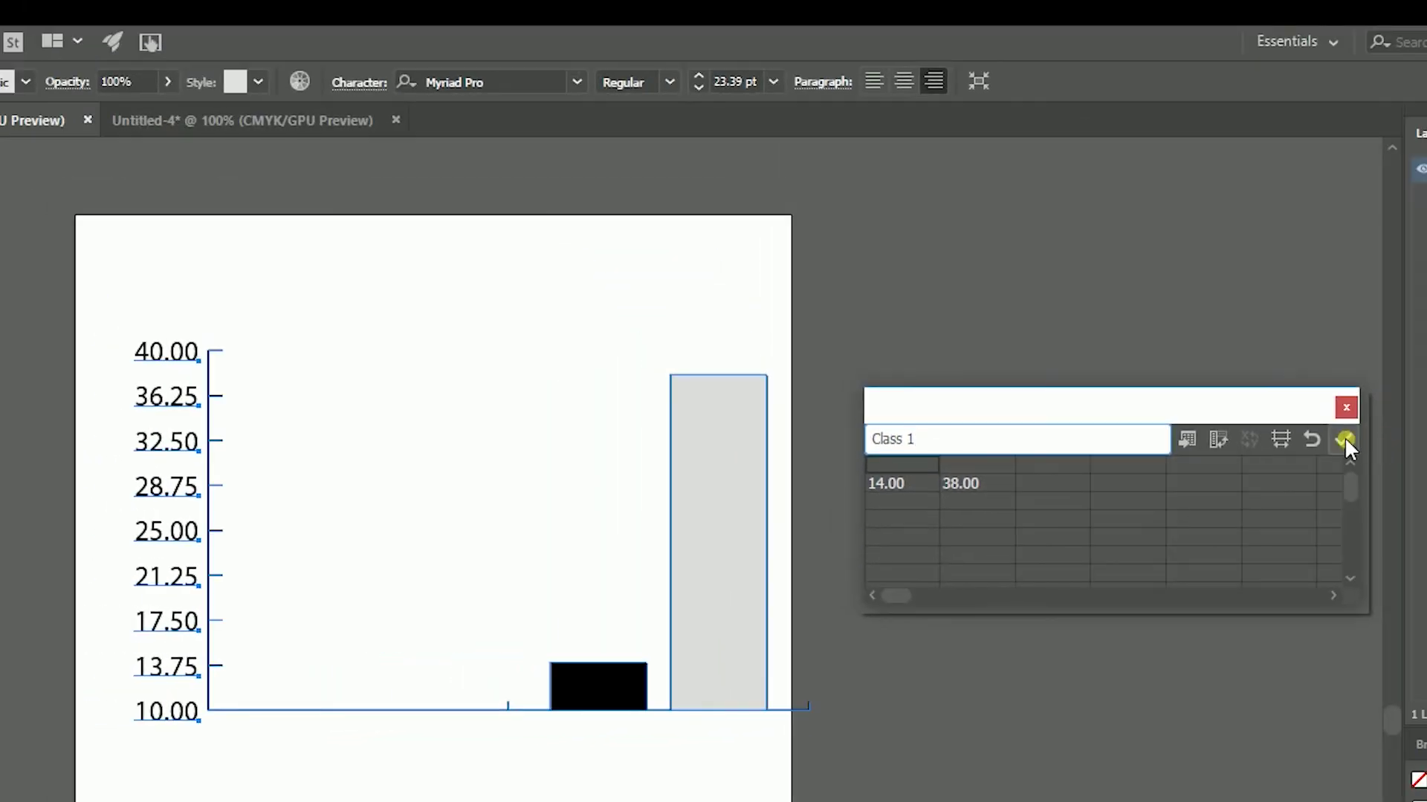
click(1345, 442)
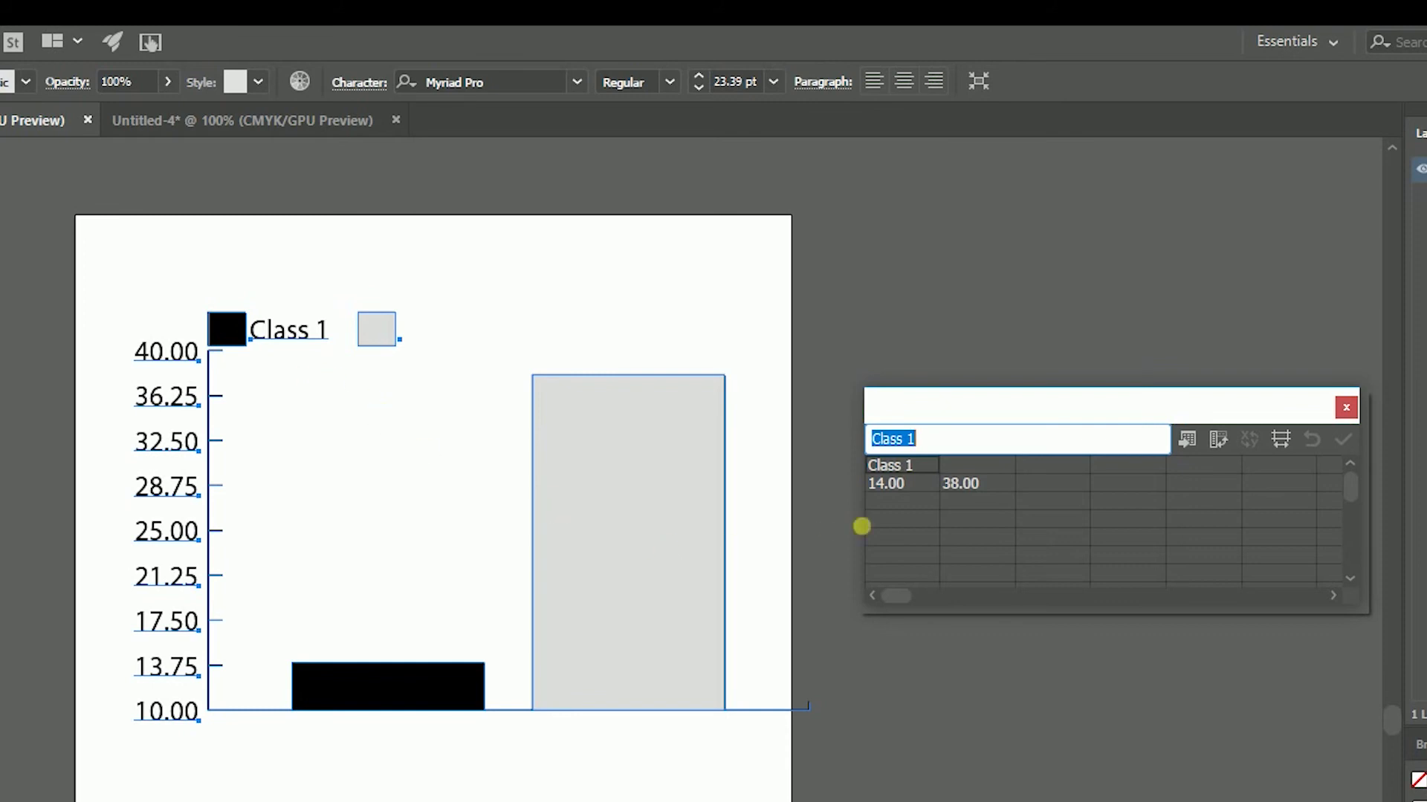
Enter Class2 and Class1 as the column labels, apply them, and close Graph Data.
click(950, 462)
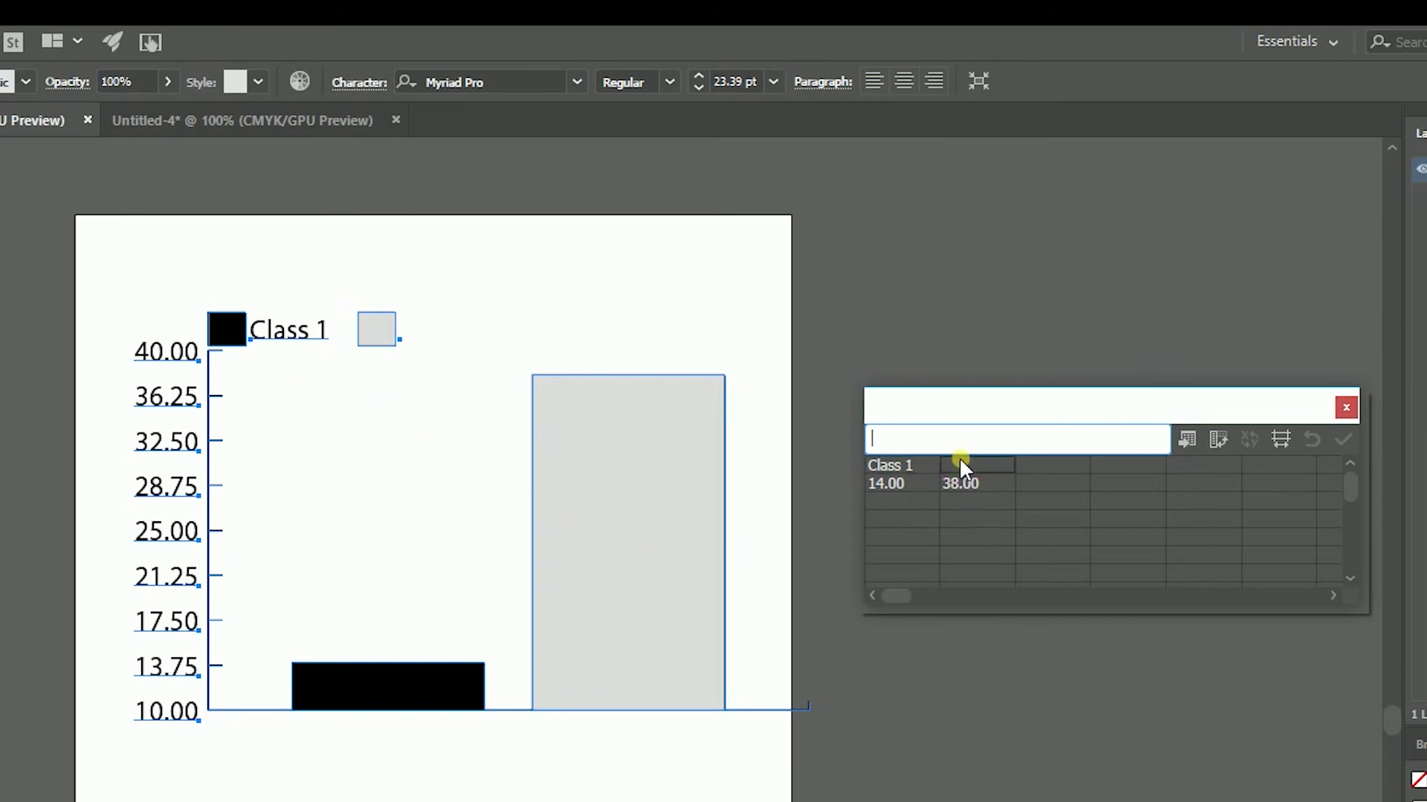
text(Cl)
text(ass2)
key(Tab)
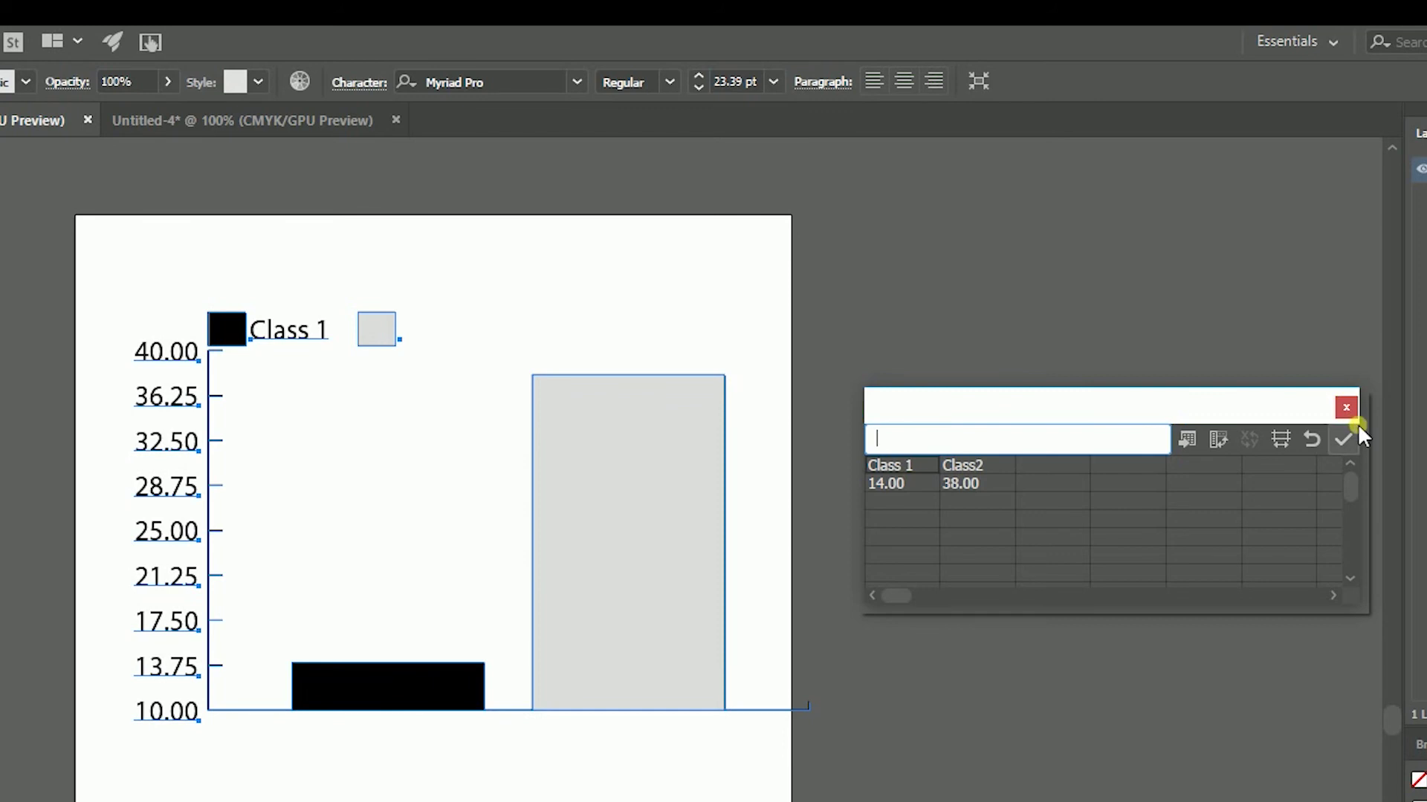
click(1344, 437)
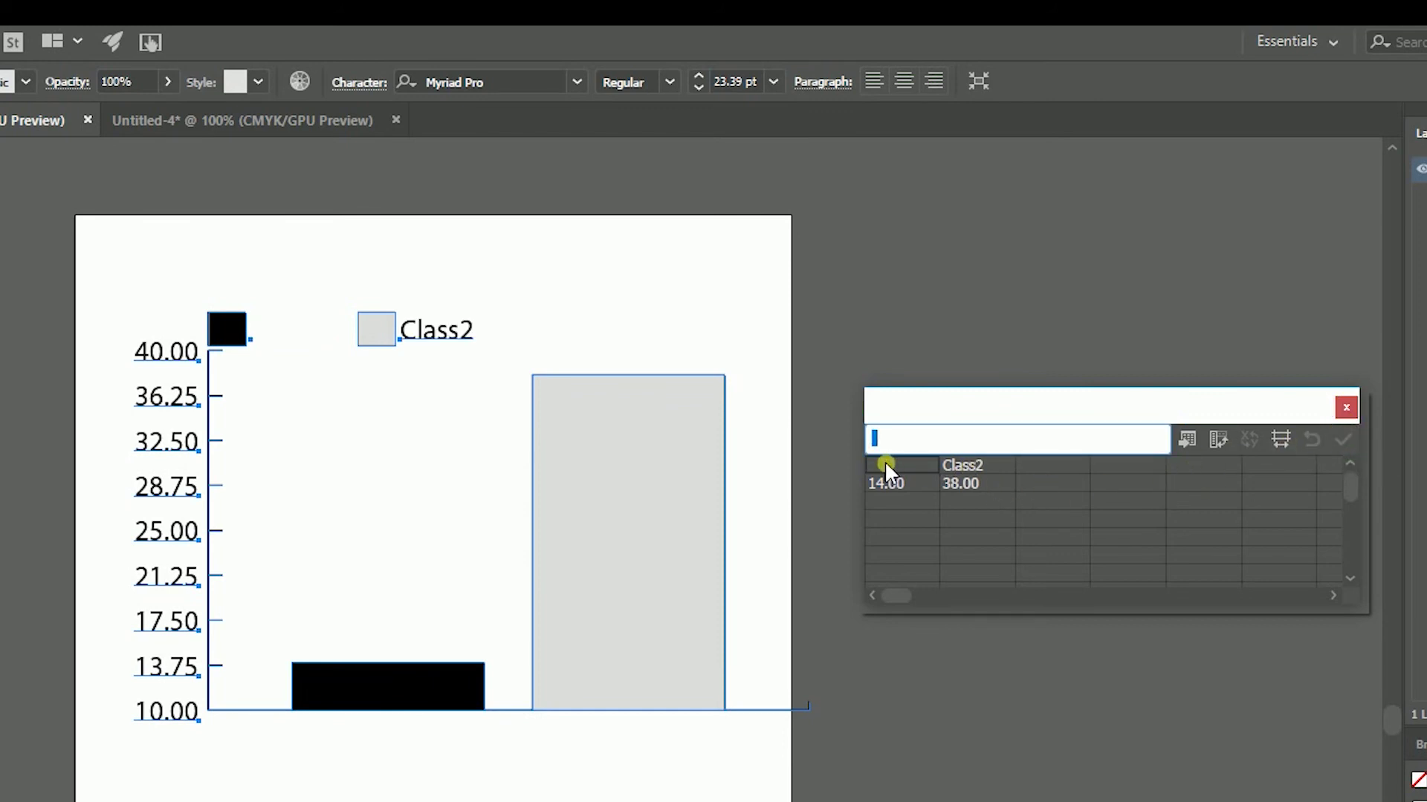
key(BackSpace)
text(Class1)
click(1344, 439)
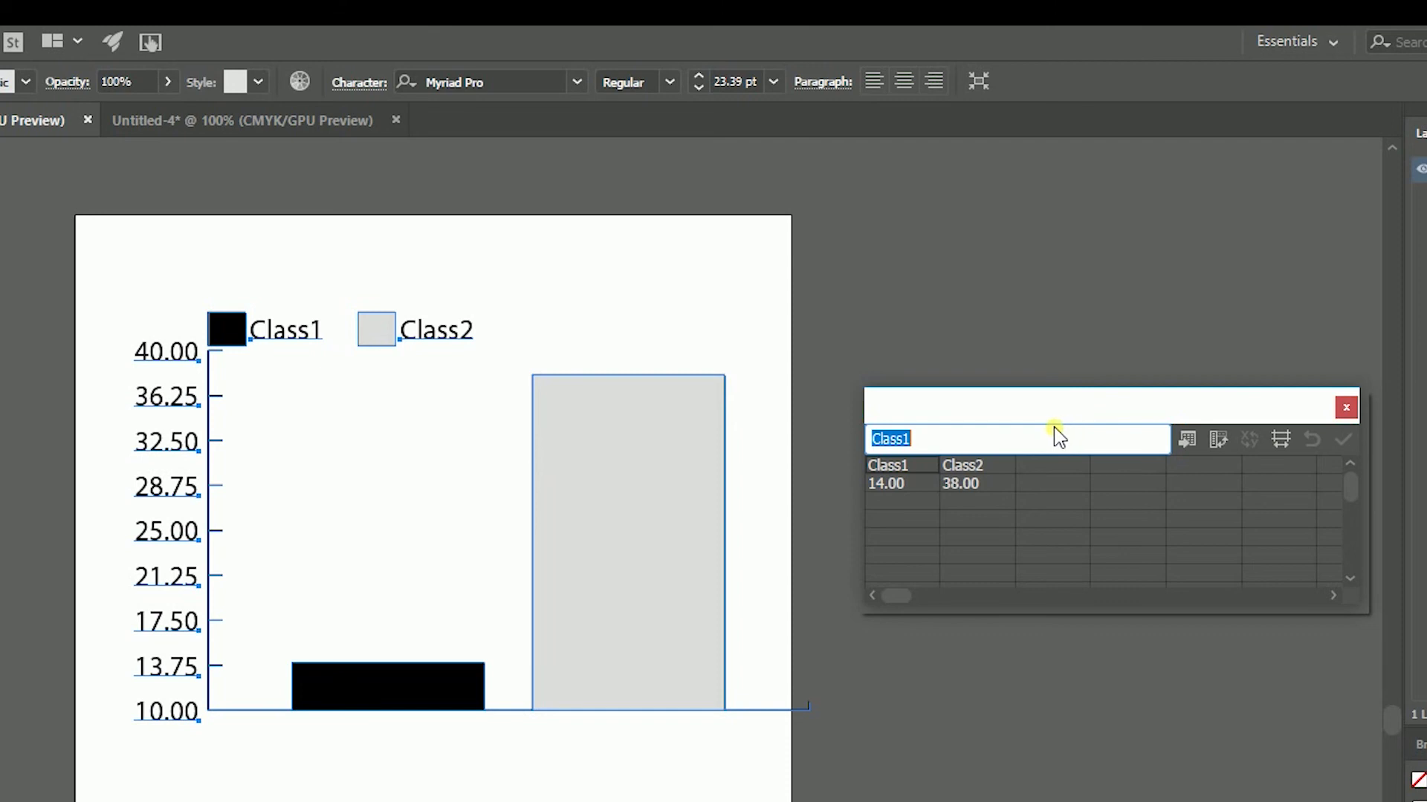
click(1346, 408)
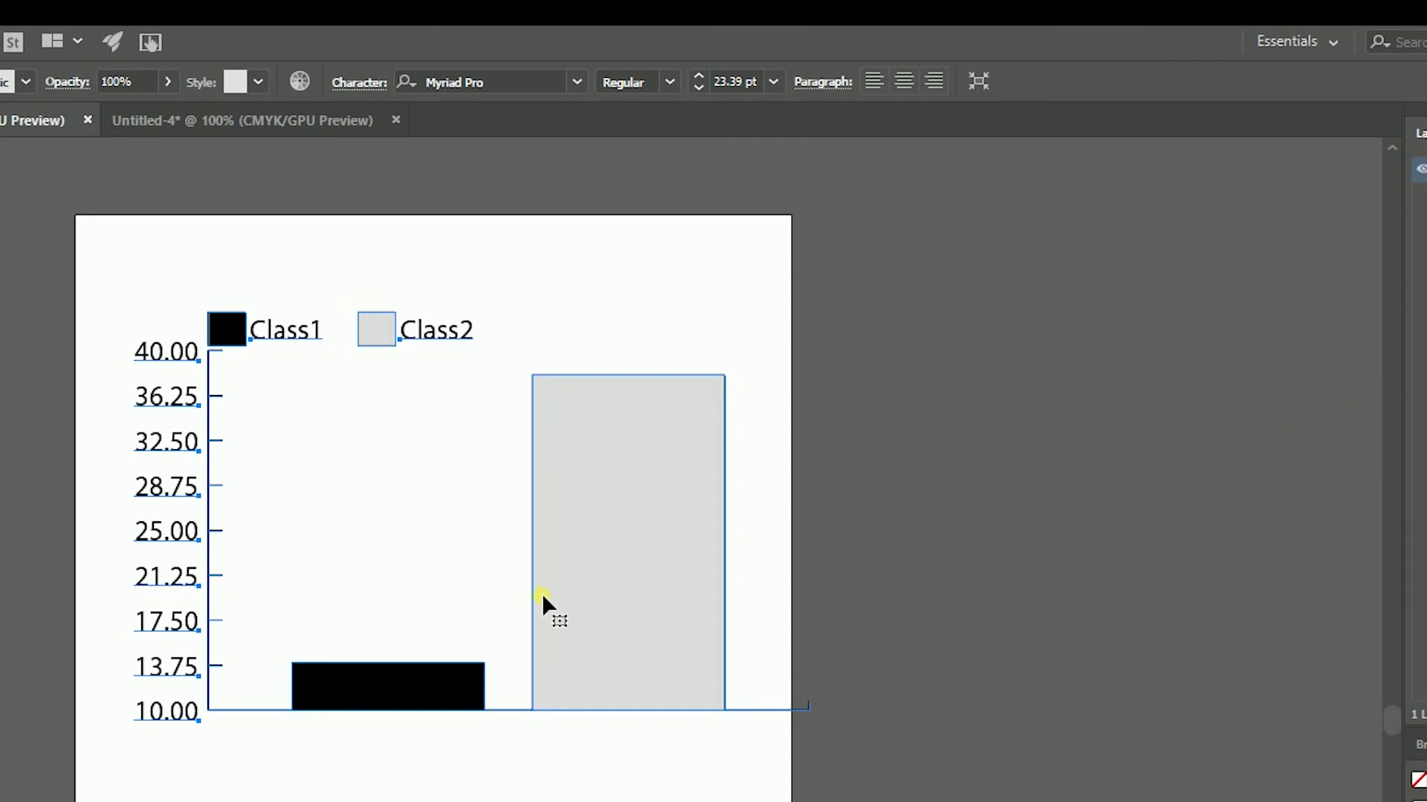
Turn off Add Legend Across Top in Graph Type so the legend sits beside the graph.
right_click(566, 535)
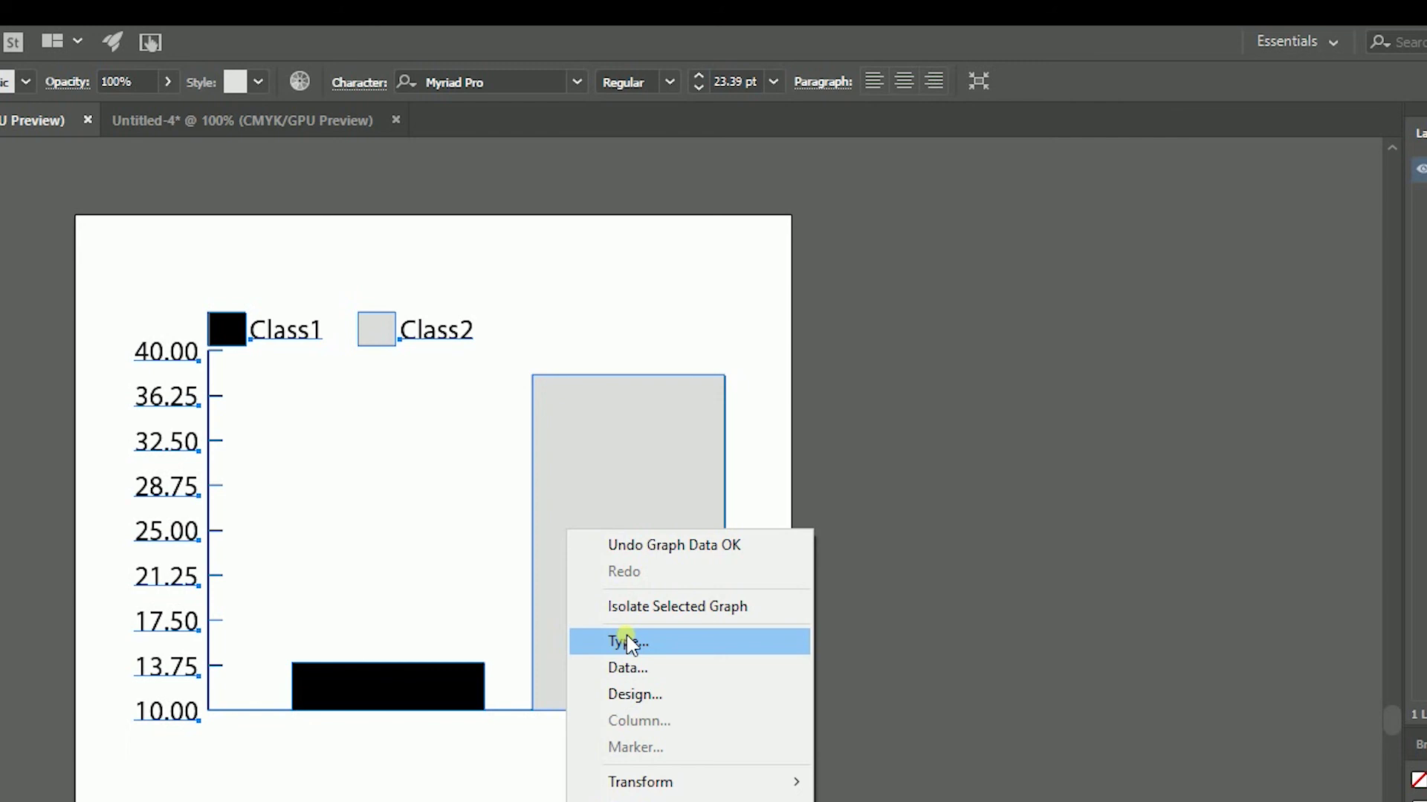
click(665, 645)
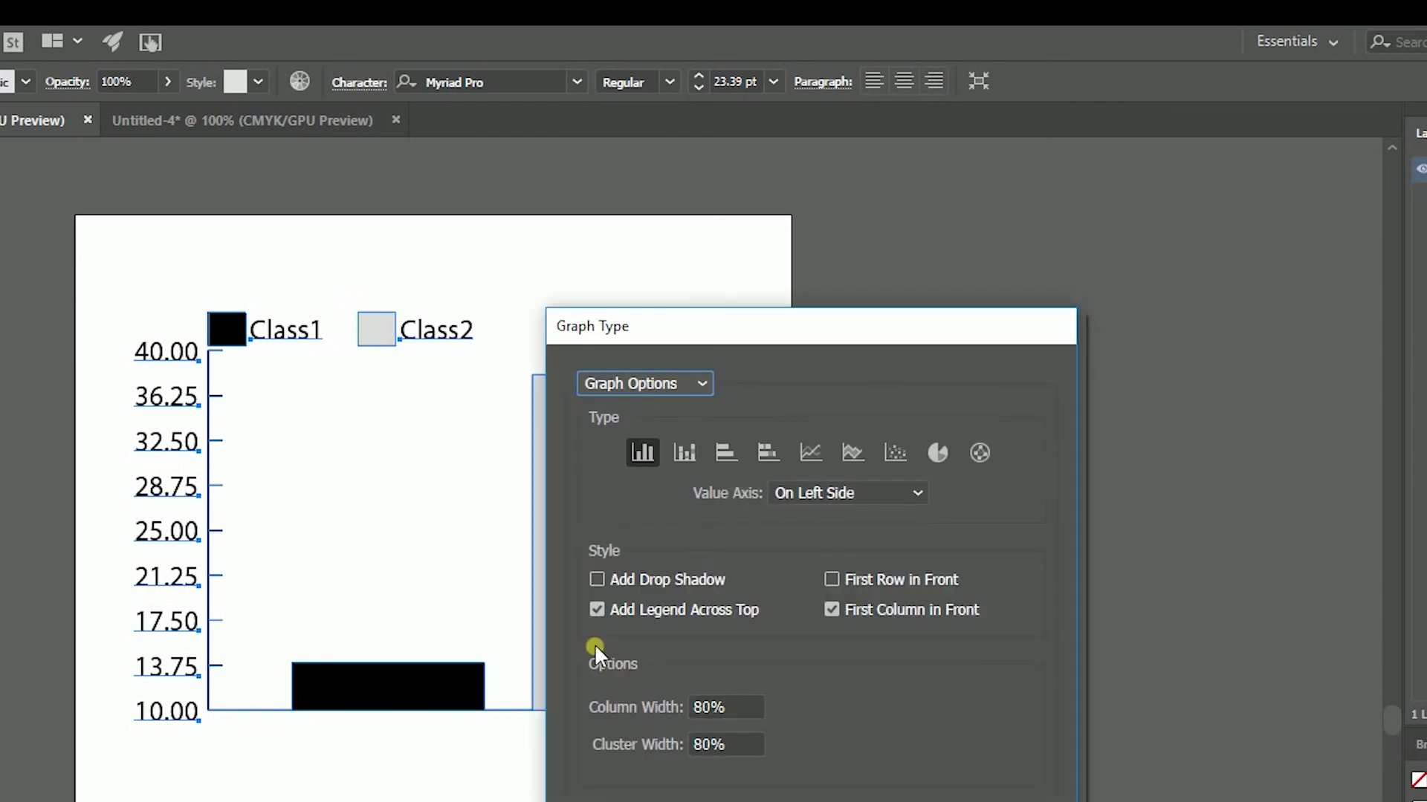
drag(642, 325, 982, 328)
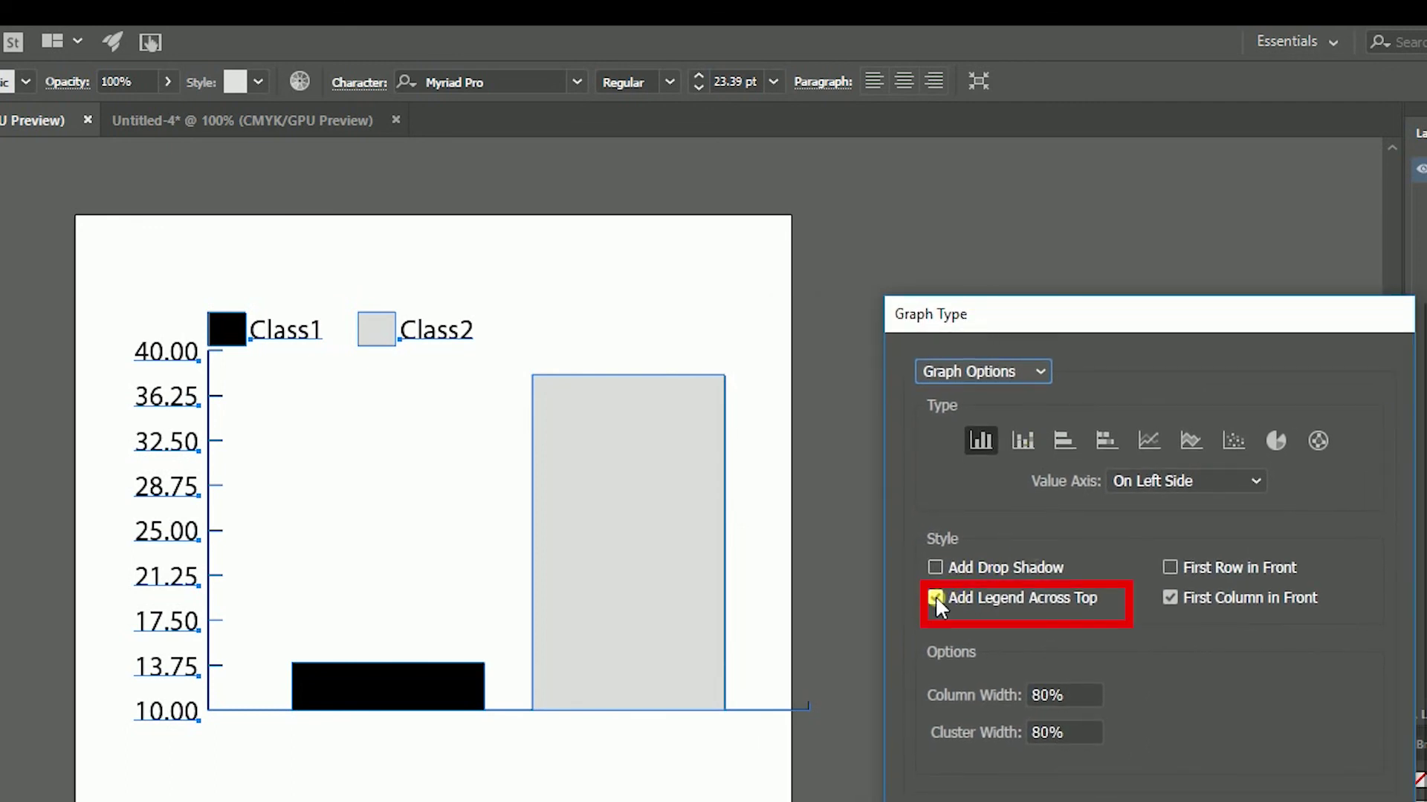
click(936, 597)
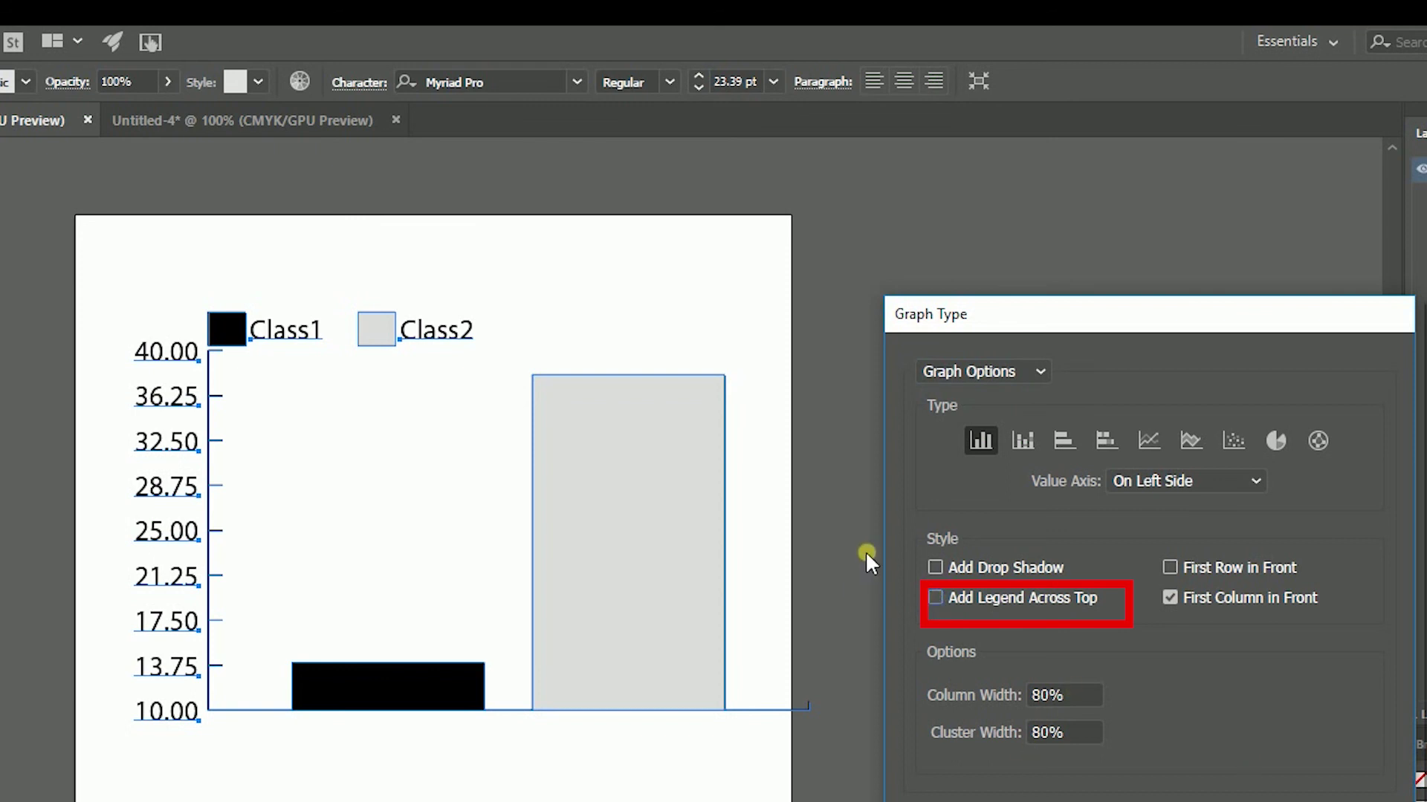
click(1052, 797)
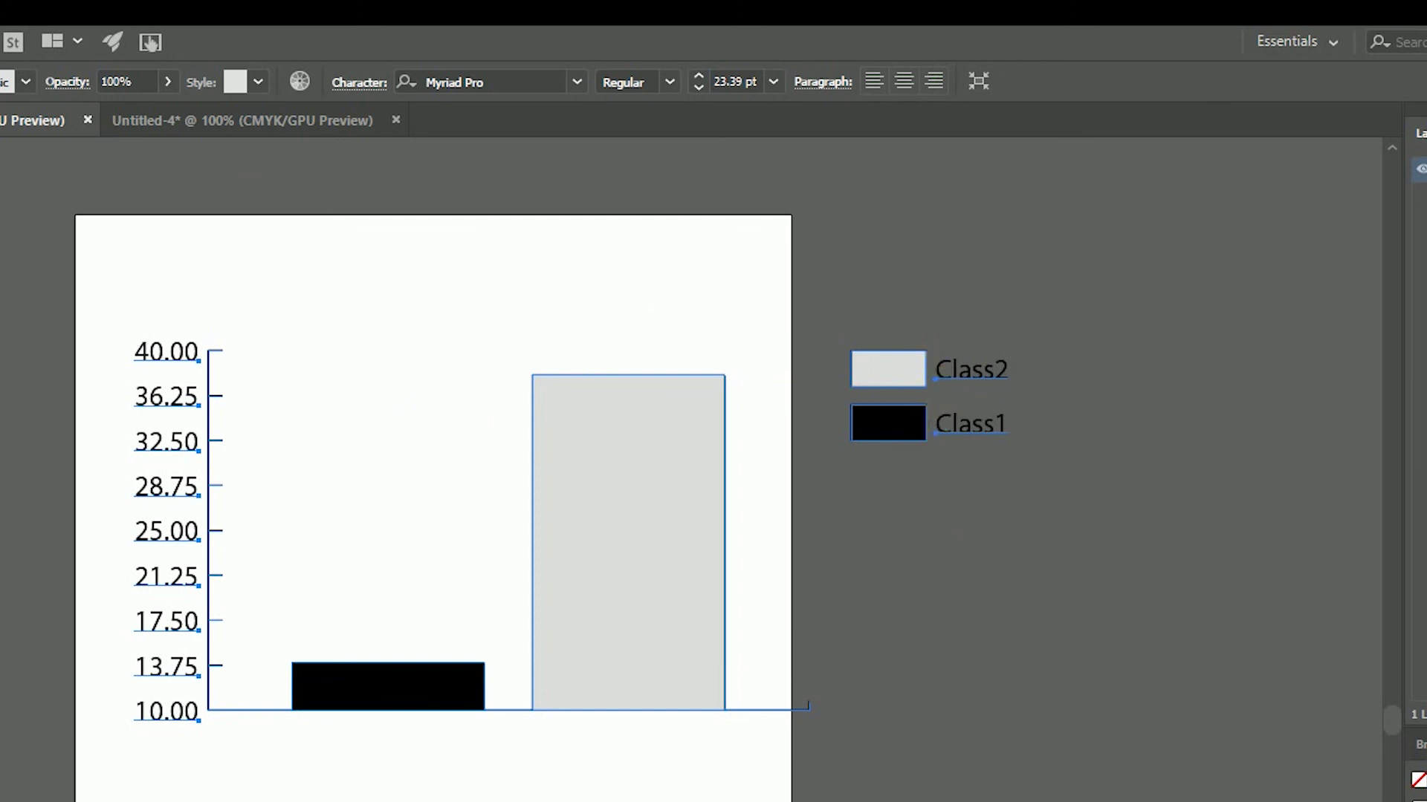
right_click(637, 481)
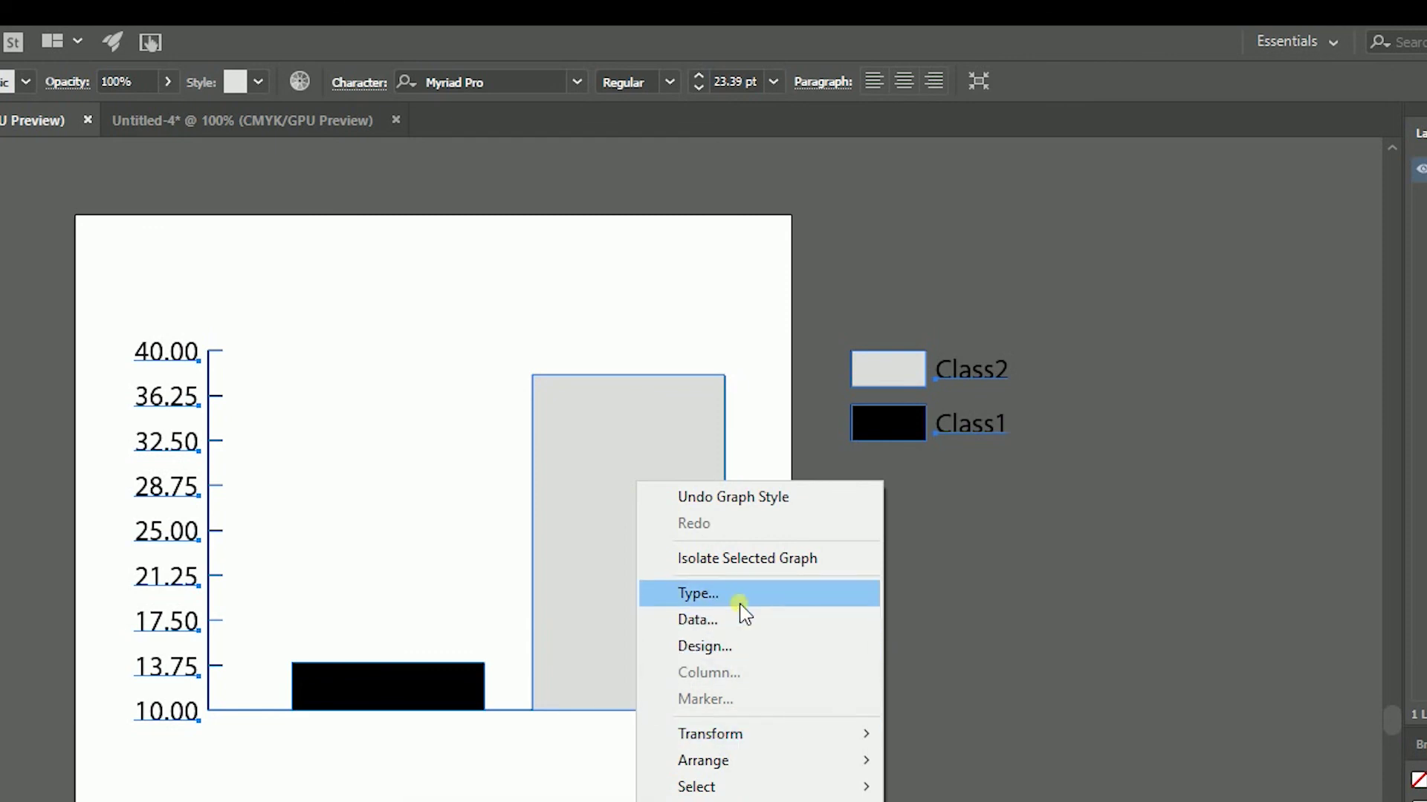
click(367, 312)
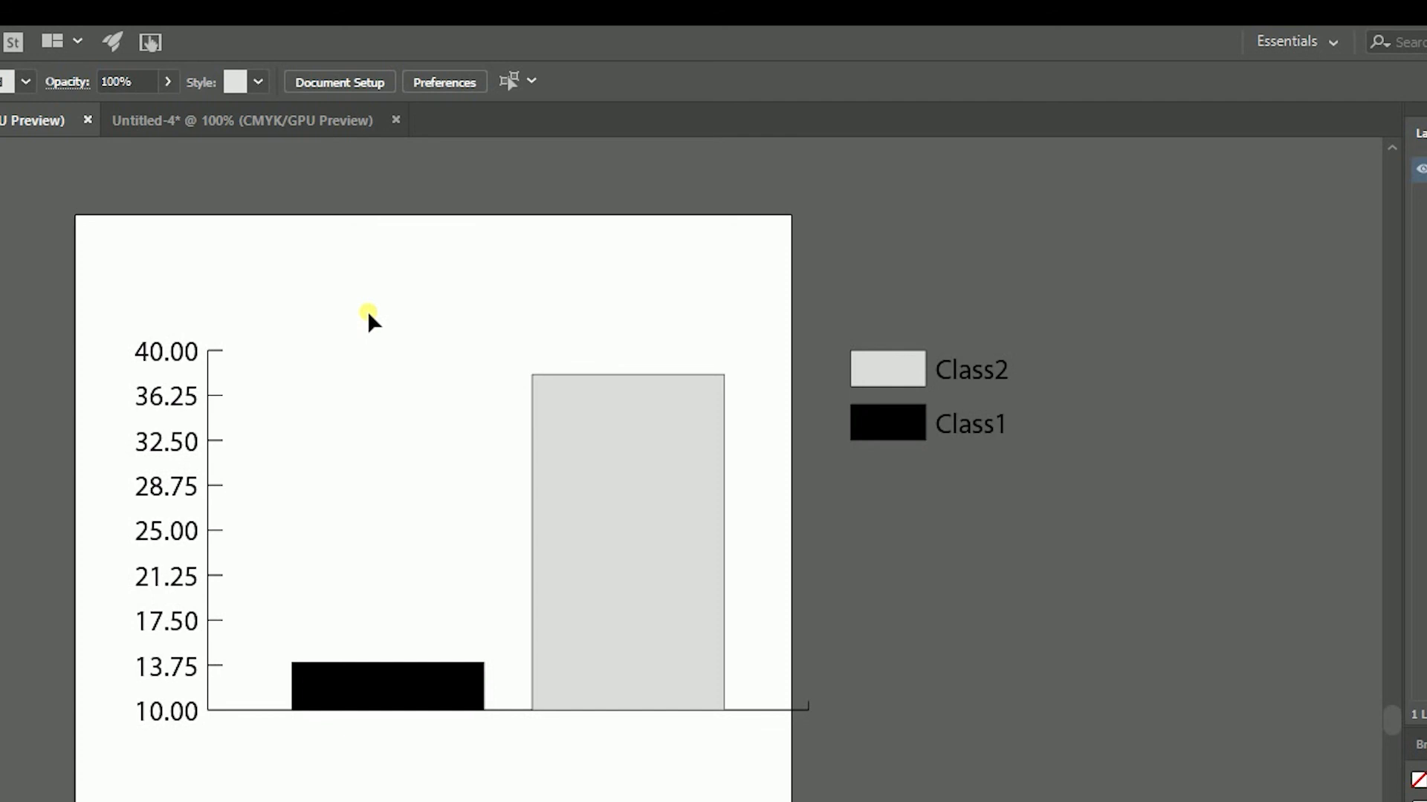
click(552, 436)
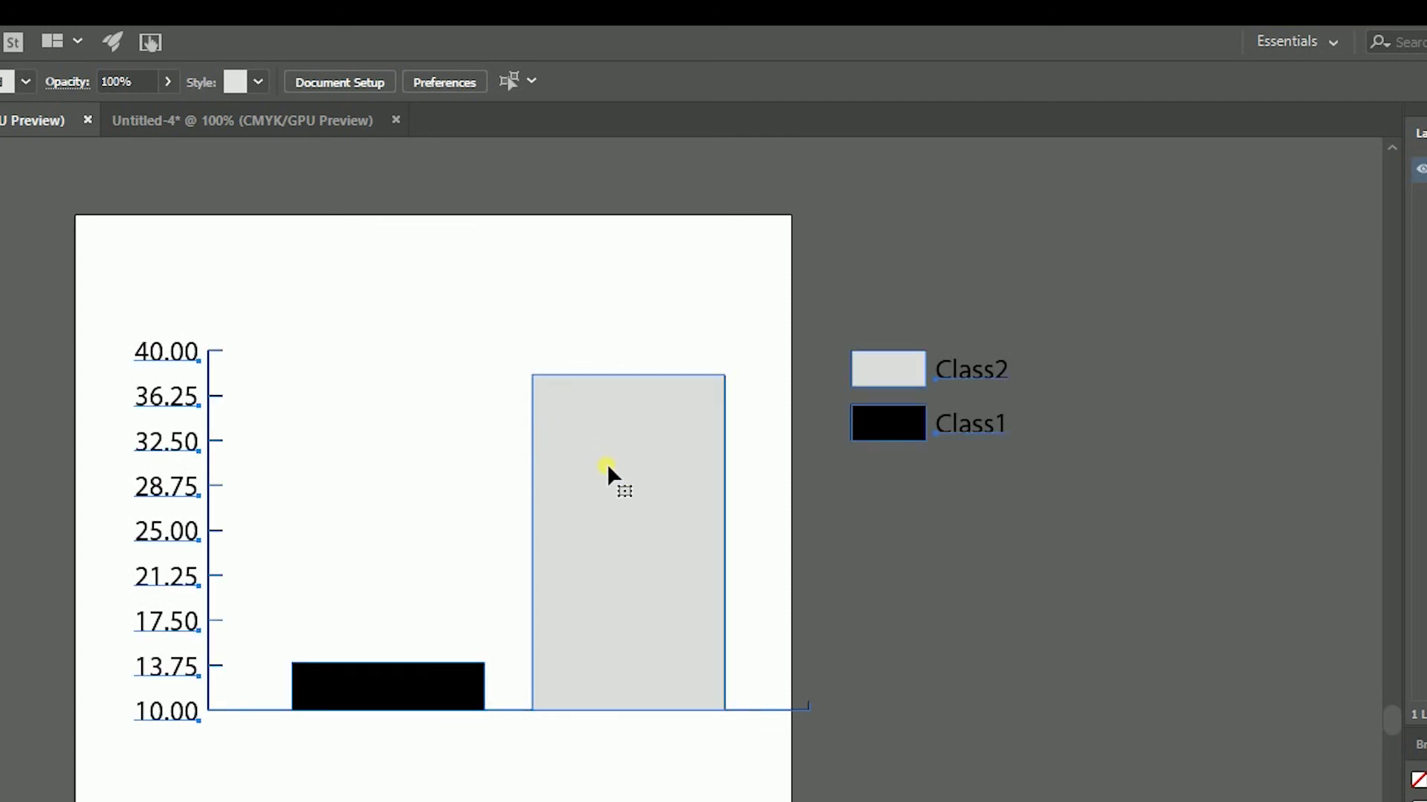